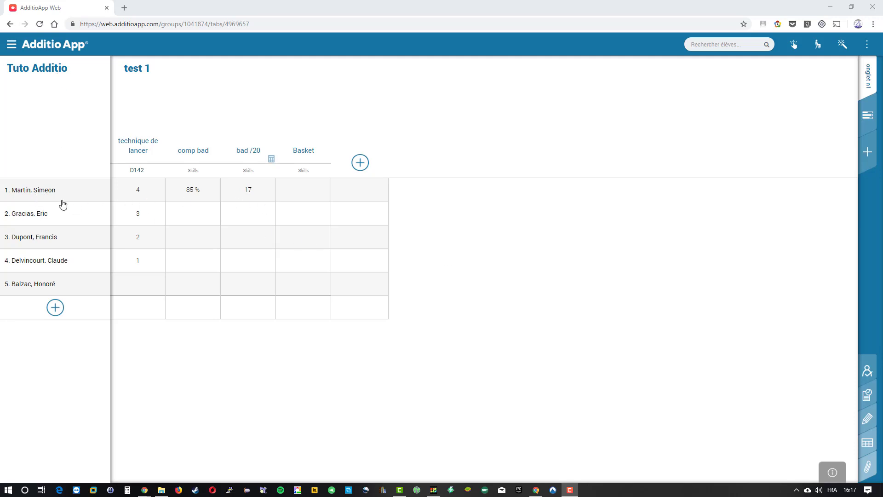
Grade the first student's Basket rubric with levels 4, 3, 2 and 2 for the four criteria in order
left_click(307, 198)
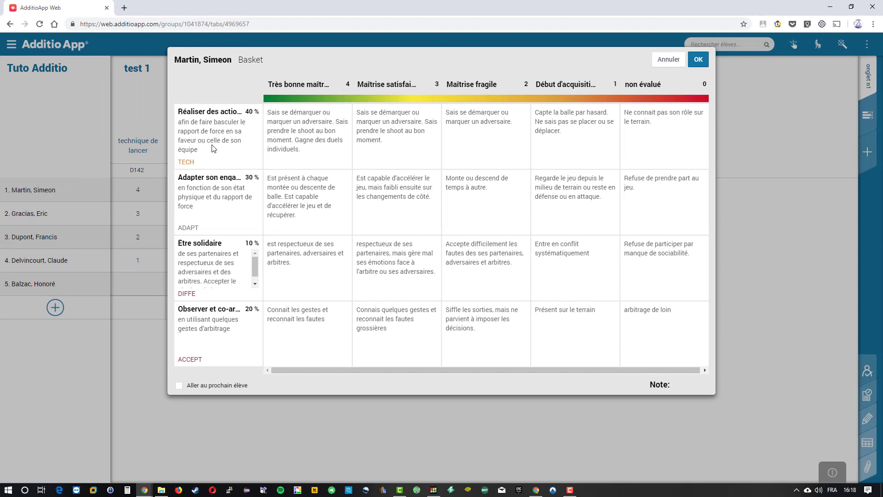
left_click(300, 134)
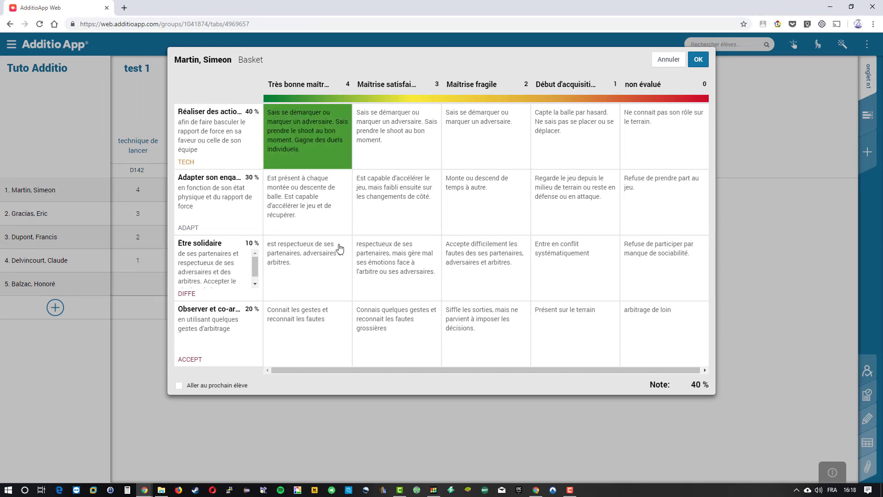
left_click(402, 212)
left_click(488, 258)
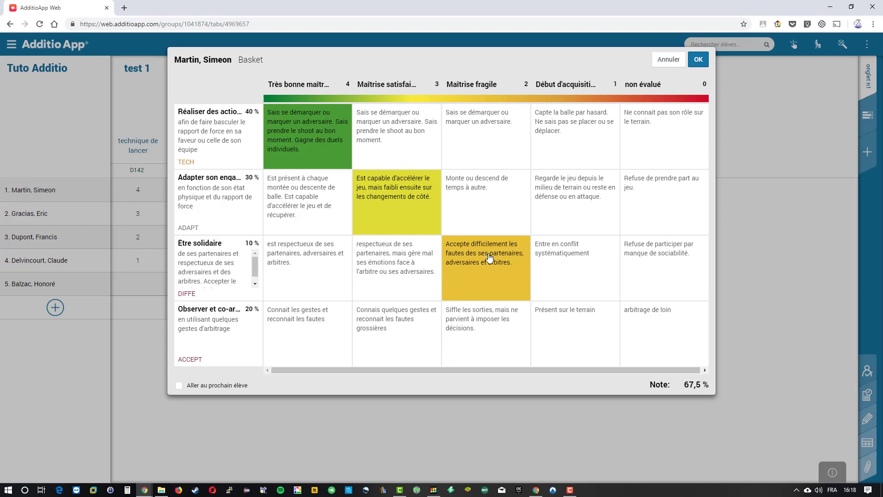
left_click(481, 358)
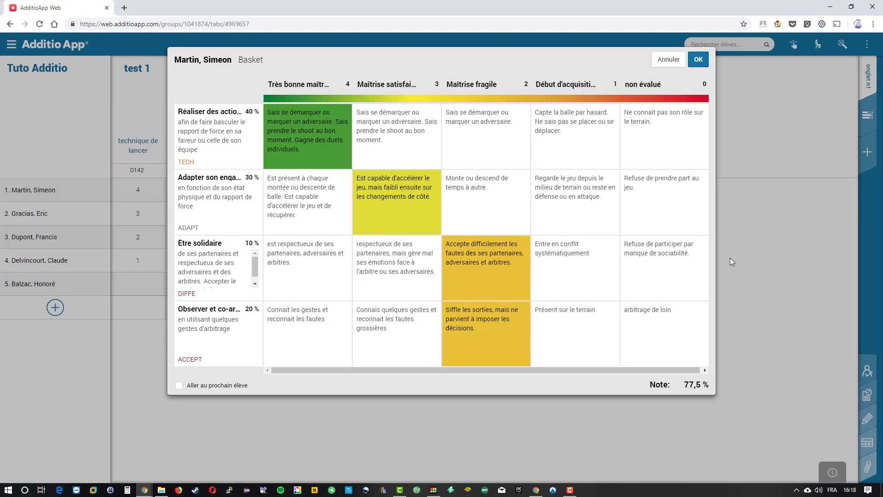
left_click(698, 61)
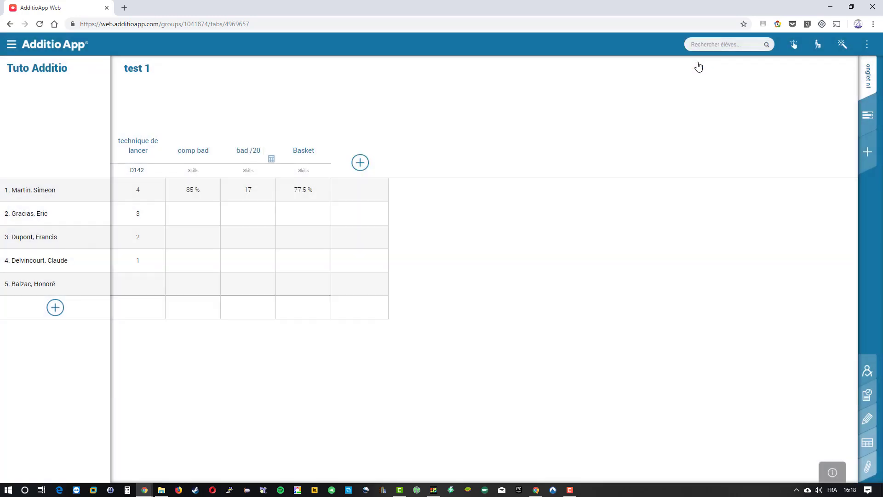
Open the rubric configurator under Marks and rubrics and place its window beside the Google Docs criteria table
left_click(12, 47)
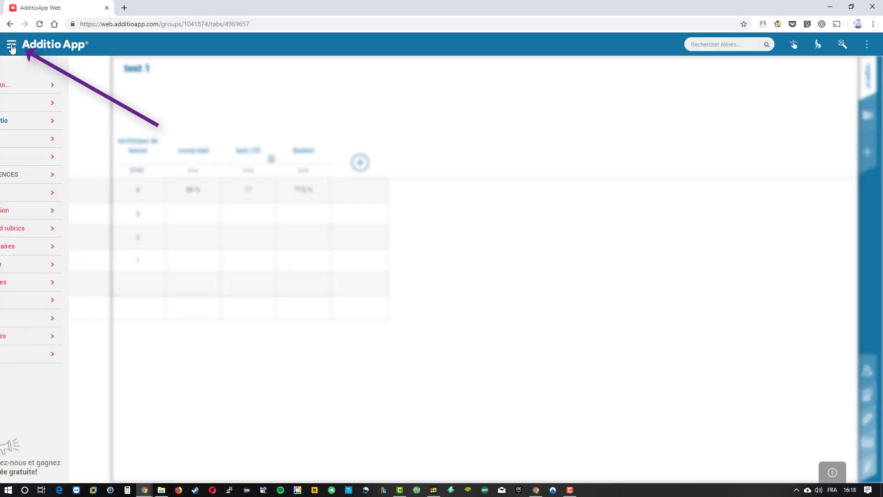
left_click(50, 230)
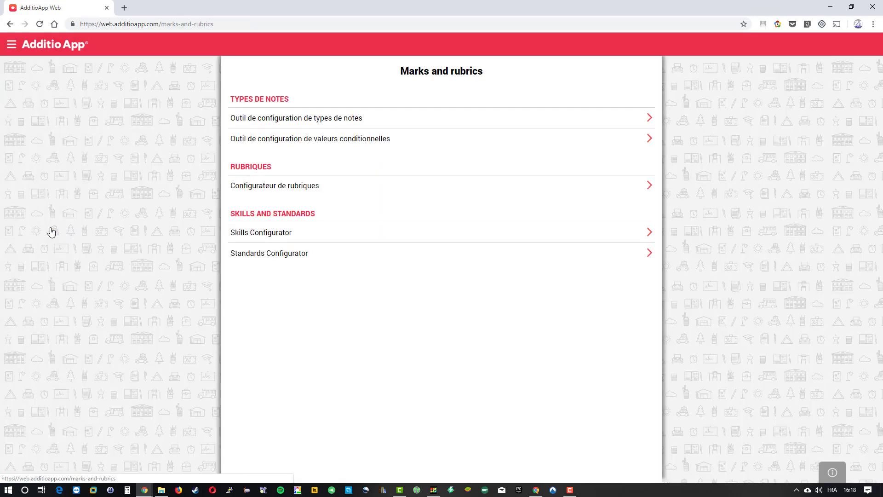
left_click(290, 189)
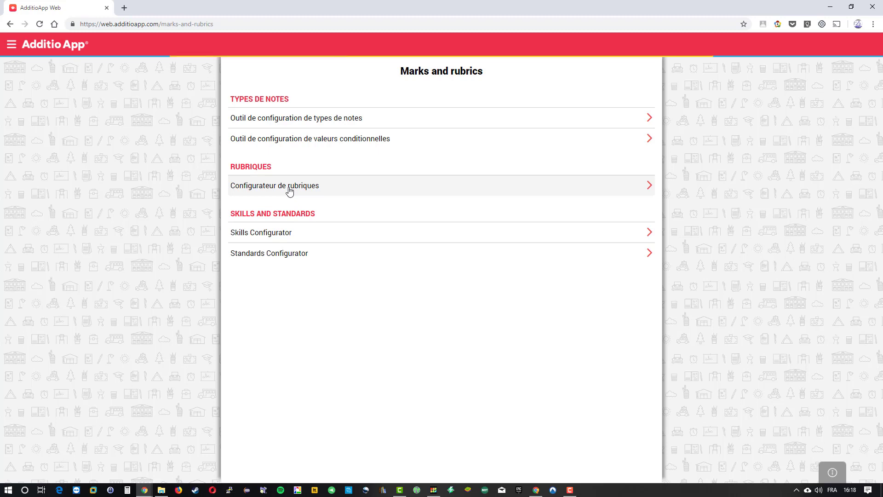
scroll(289, 191, "down", 9)
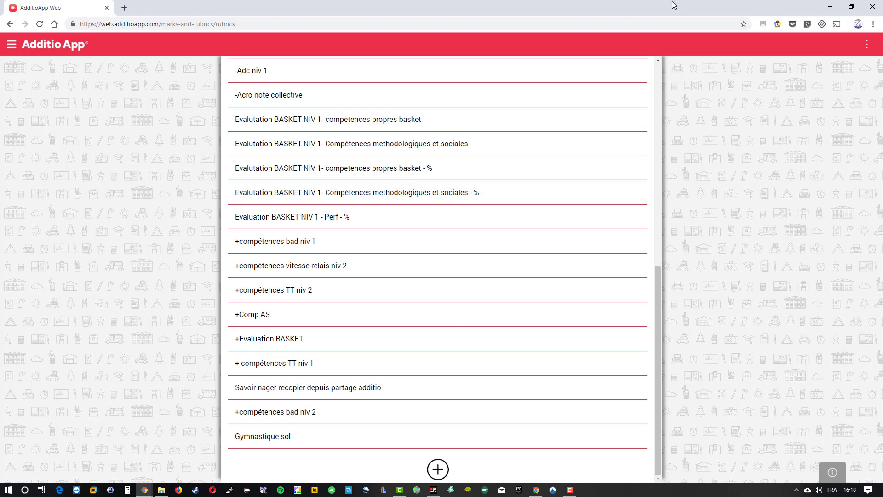
left_click(851, 7)
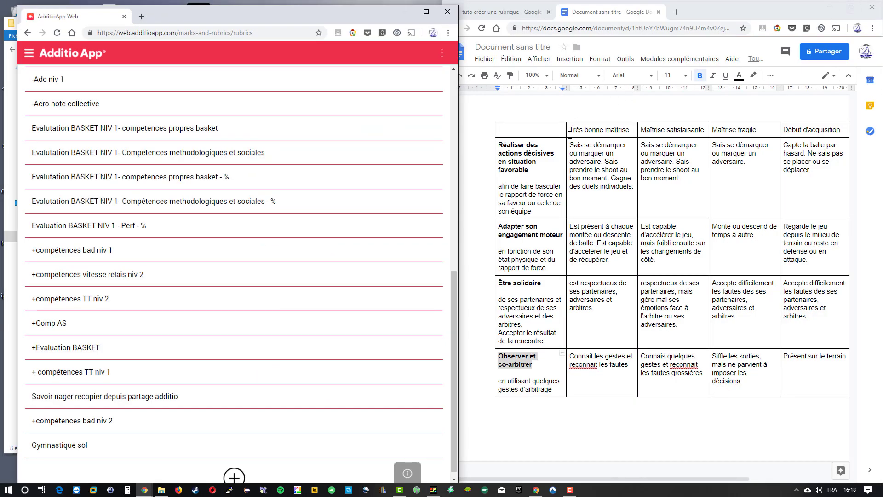
left_click_drag(578, 480, 599, 480)
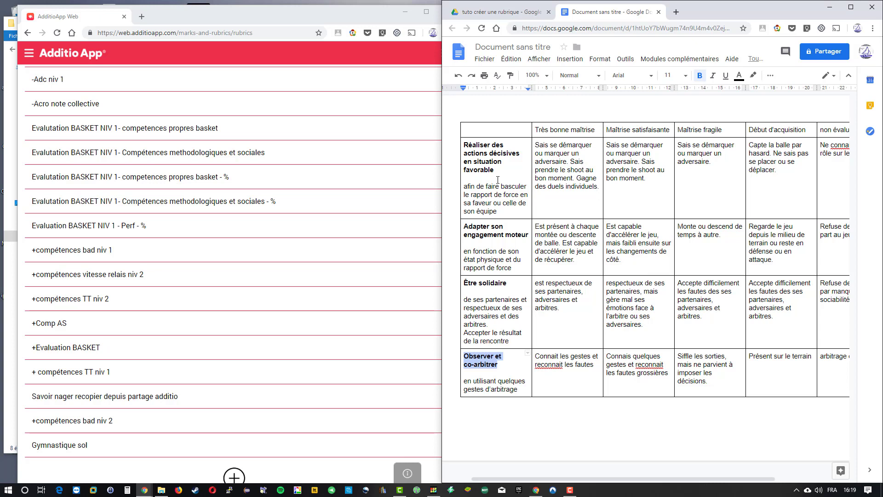
Start a new rubric named "tuto rubrique basket" with 5 columns and 4 rows
scroll(287, 278, "down", 1)
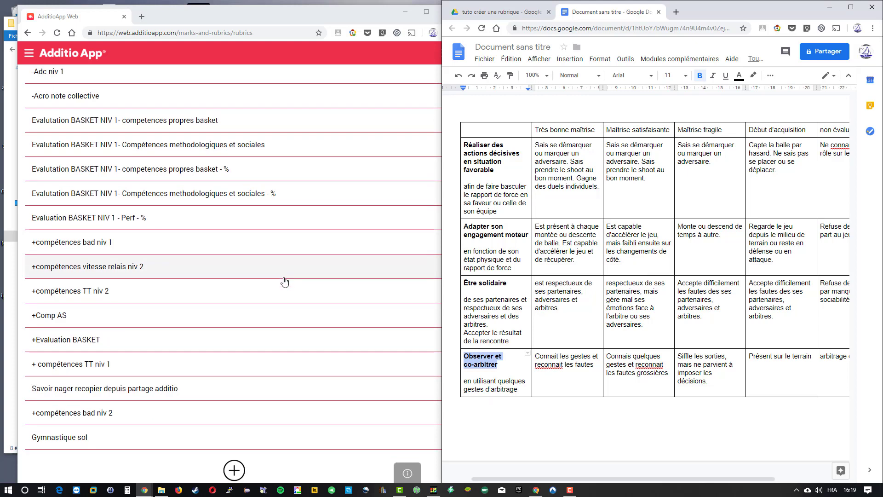
left_click(235, 471)
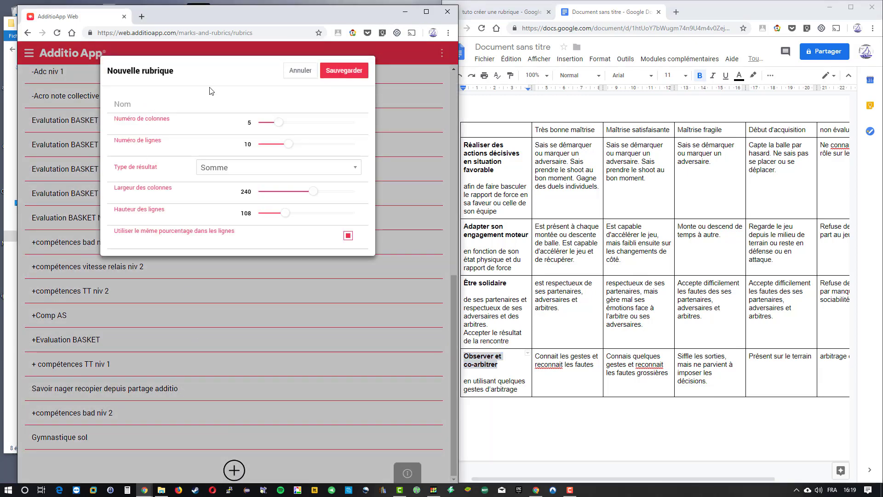
left_click(163, 103)
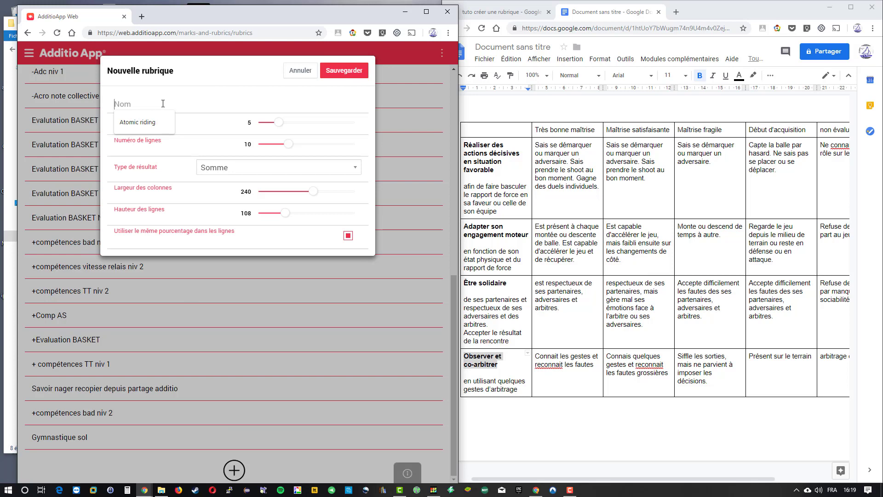
type("tuto ")
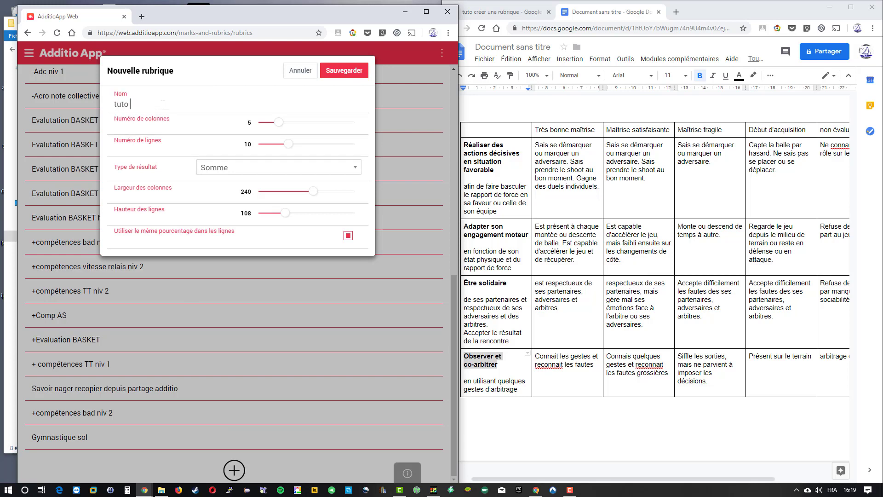
type("rubrique basket")
mouse_move(283, 151)
left_click_drag(283, 151, 269, 151)
Set the new rubric's result type to Pourcentage and column width to 207, and save it
left_click(256, 174)
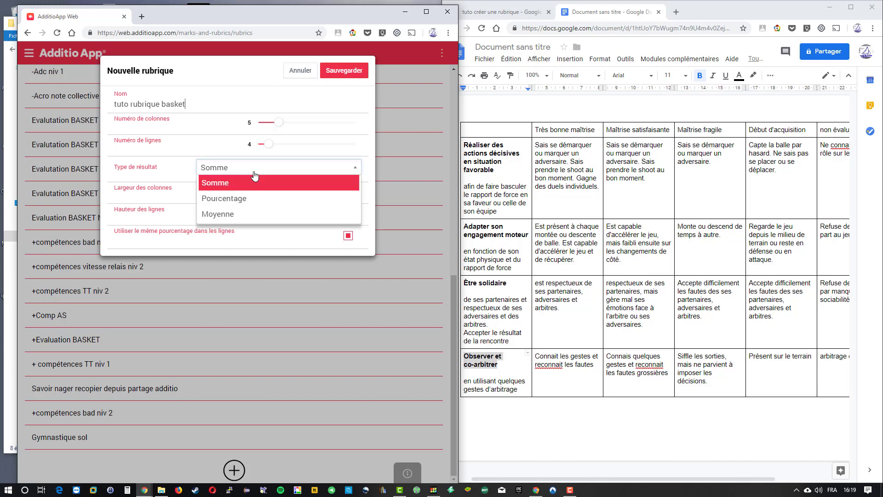
left_click(210, 203)
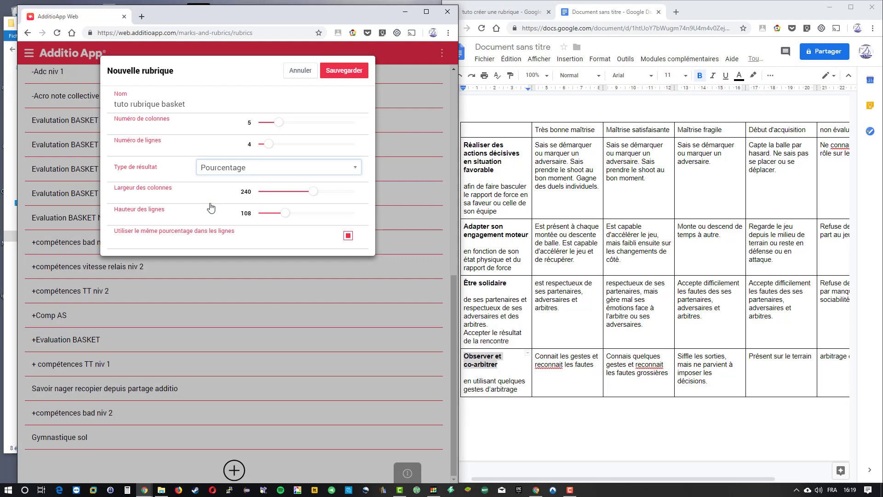
left_click_drag(313, 190, 291, 197)
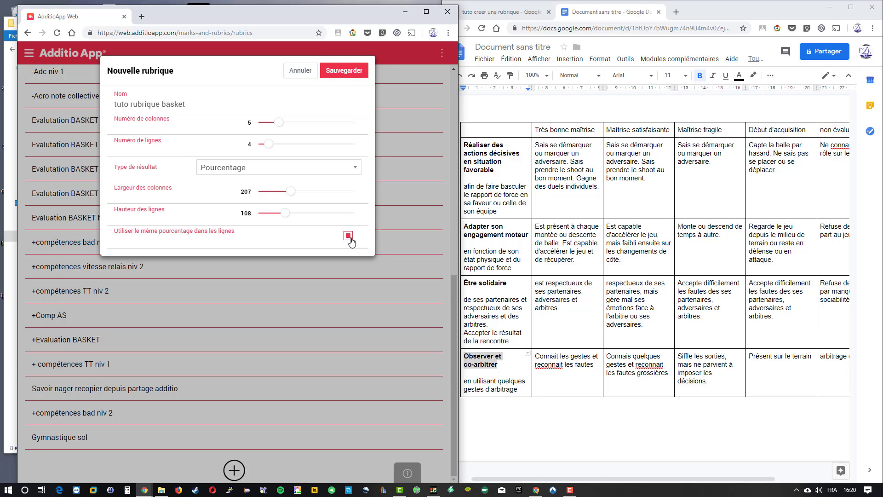
left_click(350, 77)
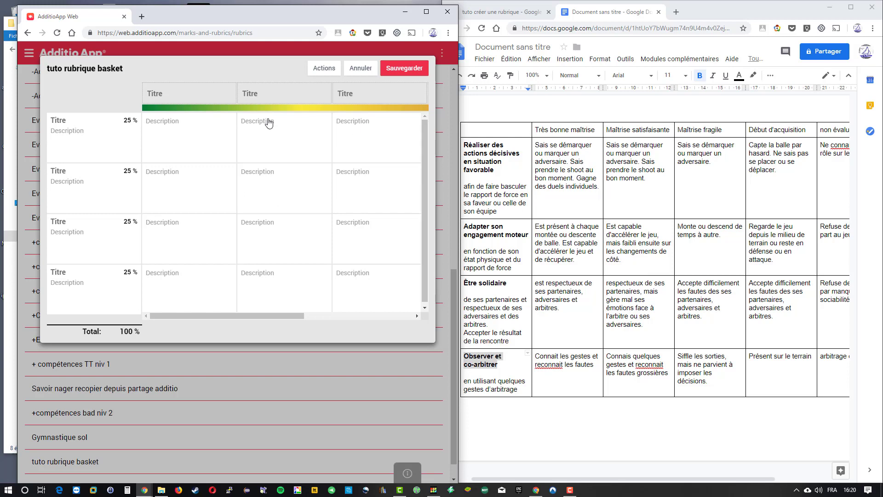
Open the rubric's first column heading for editing
left_click(169, 95)
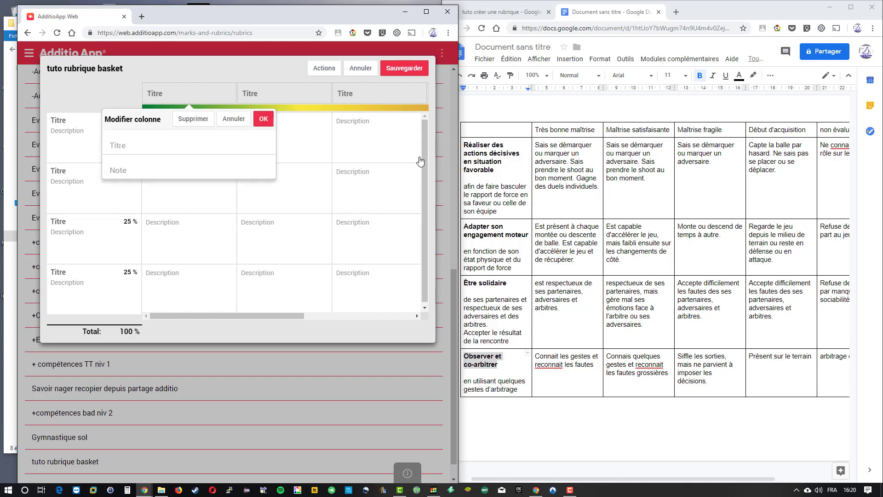
left_click_drag(592, 132, 138, 129)
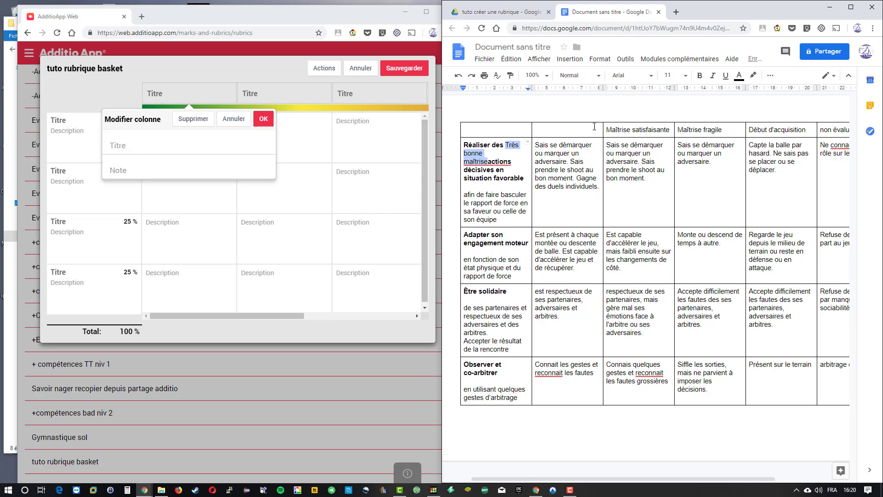
key("ctrl+z")
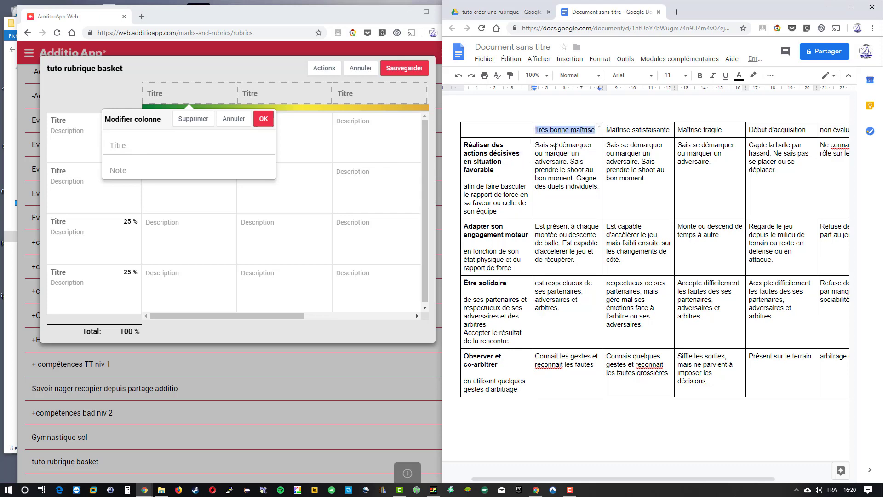
left_click(559, 131)
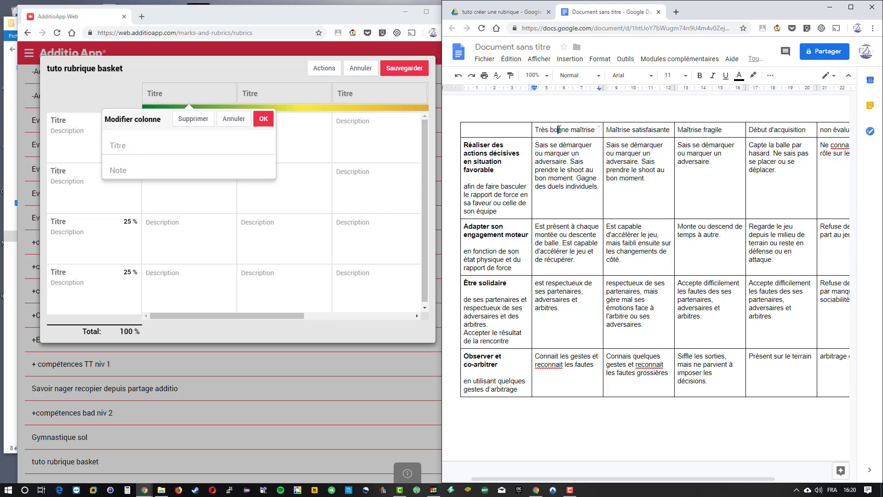
right_click(559, 129)
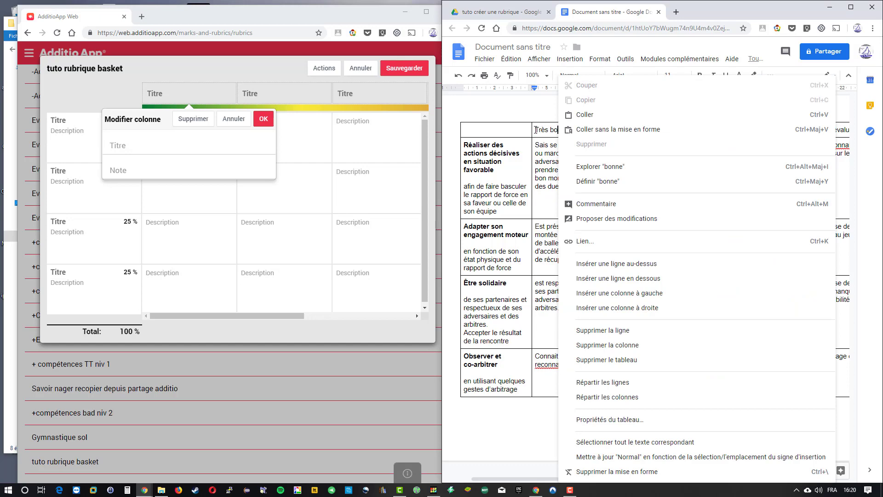
Copy "Très bonne maîtrise" from the document as the first column's title and give the column a note of 4
left_click_drag(534, 129, 596, 130)
key("ctrl+c")
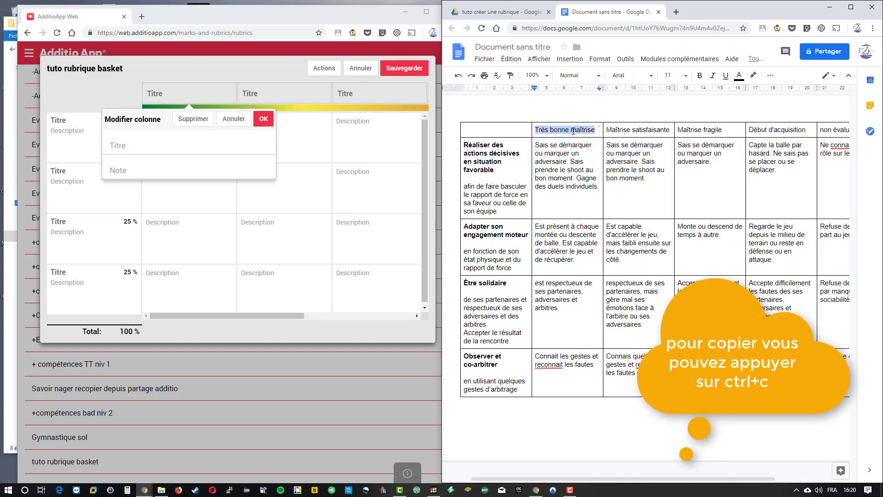
right_click(572, 131)
left_click(596, 88)
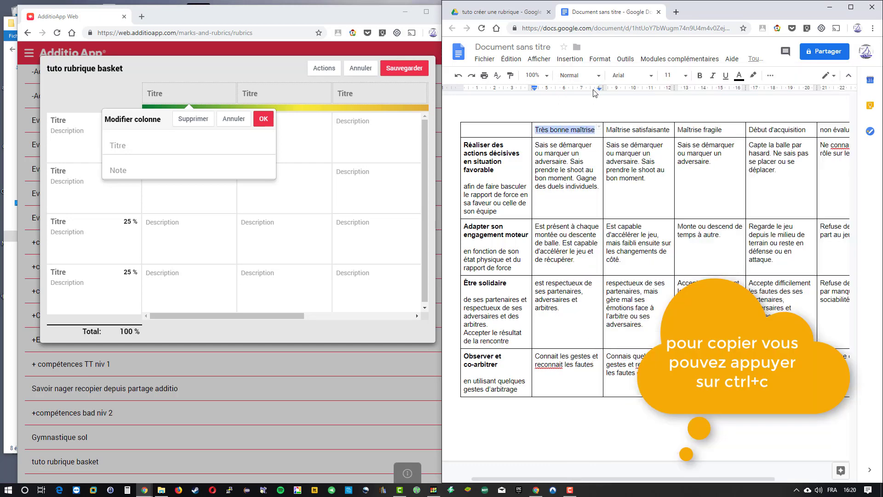
left_click(169, 144)
right_click(169, 144)
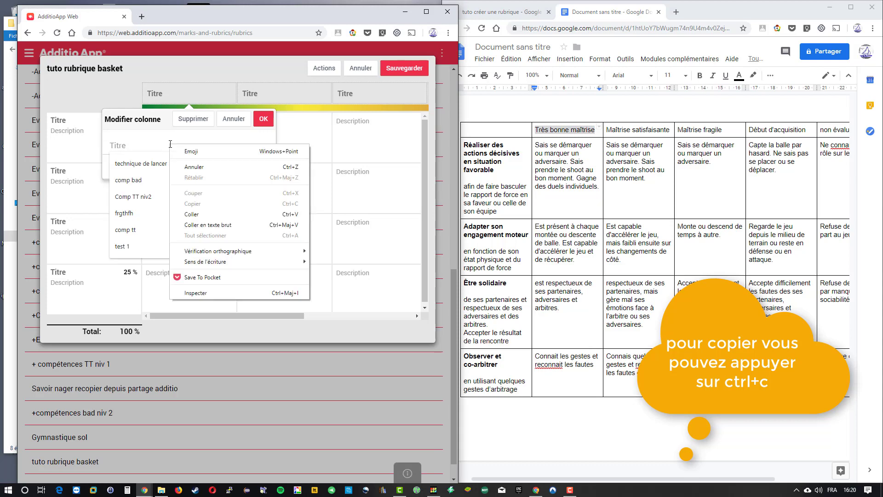
left_click(203, 214)
left_click(168, 168)
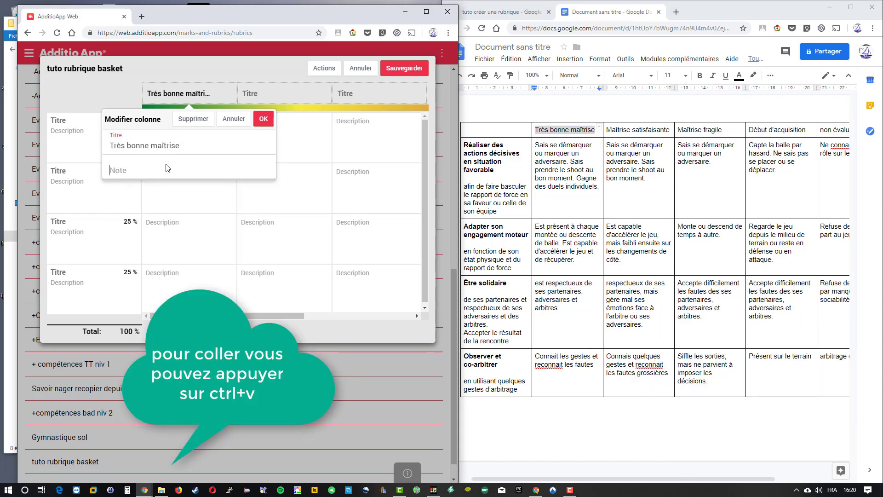
type("4")
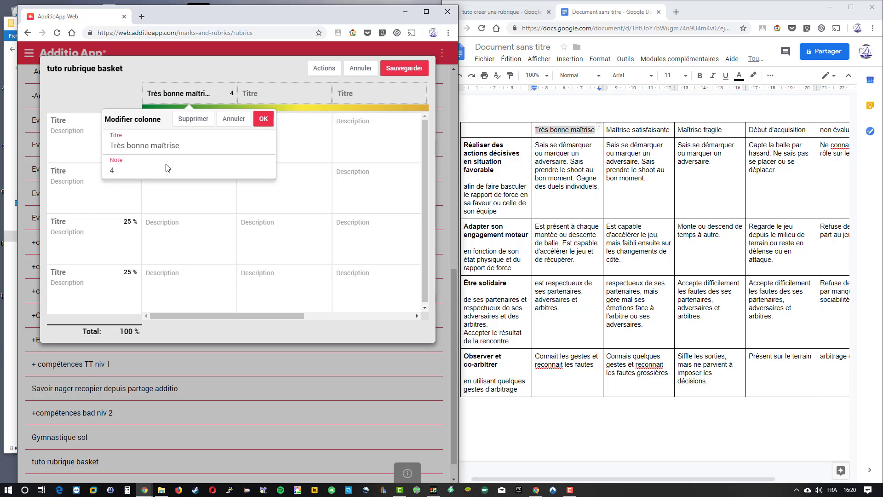
left_click(263, 120)
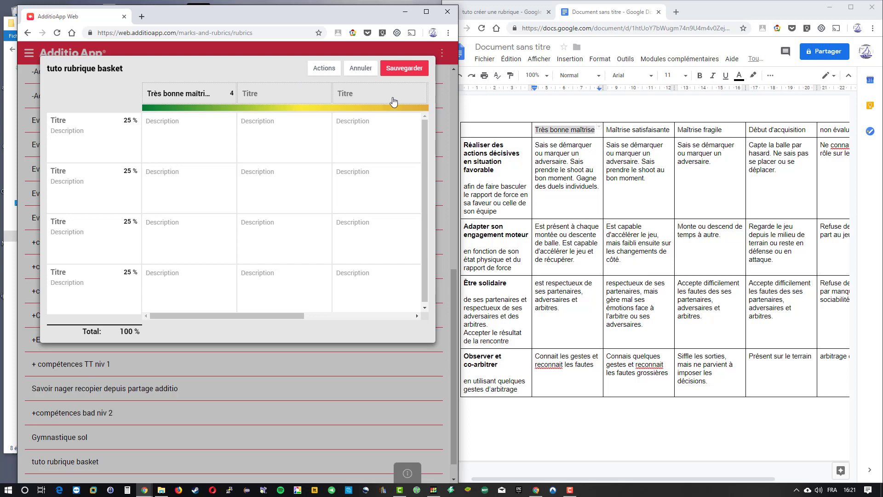
Title the second column "Maîtrise satisfaisante" using the document's heading and set its note to 3
triple_click(637, 129)
key("ctrl+c")
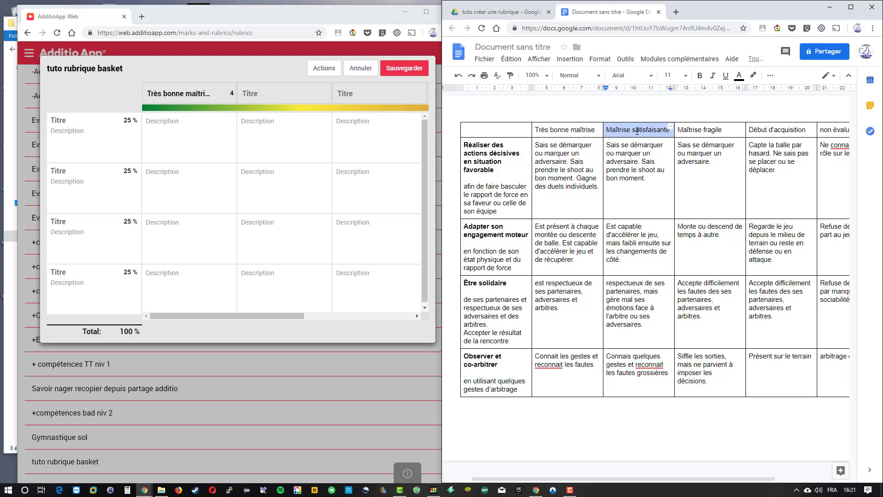
left_click(267, 93)
right_click(232, 146)
left_click(258, 217)
left_click(358, 119)
Title the third column "Maîtrise fragile" using the document's heading and set its note to 2
triple_click(699, 130)
key("ctrl+c")
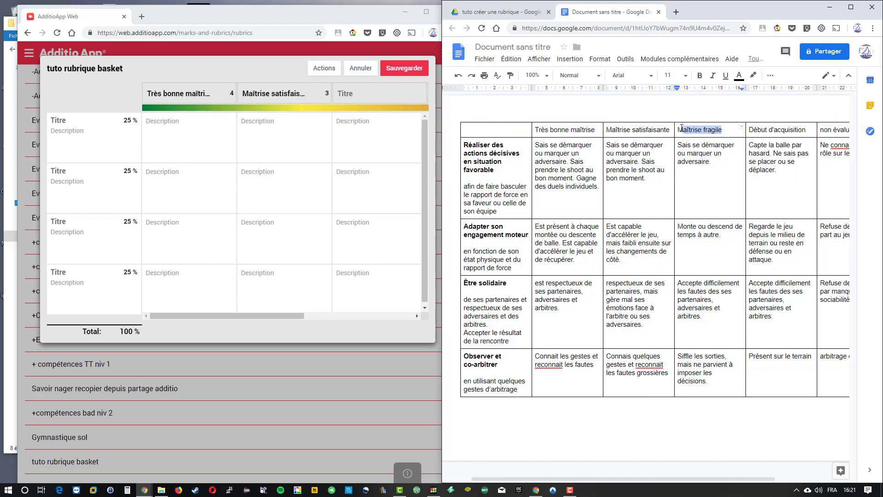
left_click(363, 94)
key("ctrl+v")
left_click(441, 119)
Copy the "Début d'acquisition" heading from the document into the fourth column's title
triple_click(777, 130)
key("ctrl+c")
left_click(285, 93)
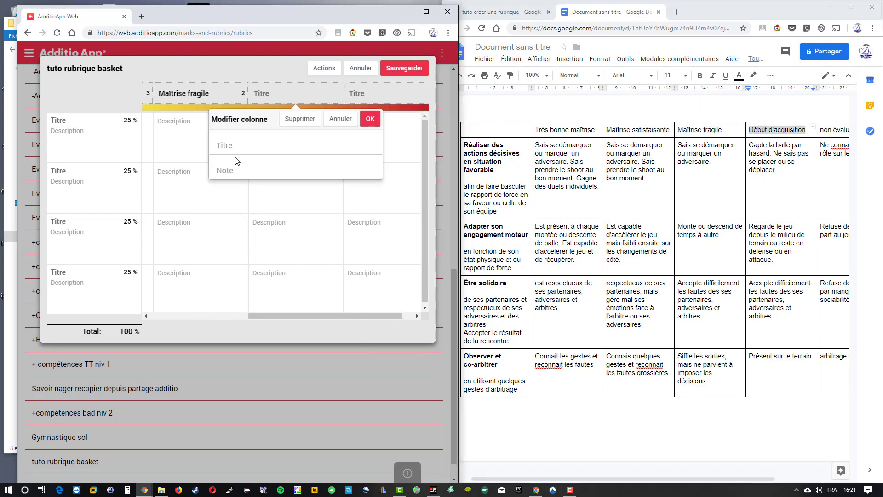
key("ctrl+v")
left_click(368, 118)
Copy the "non évalué" heading from the document into the fifth column's title
triple_click(832, 130)
key("ctrl+c")
left_click(357, 93)
key("ctrl+v")
left_click(440, 119)
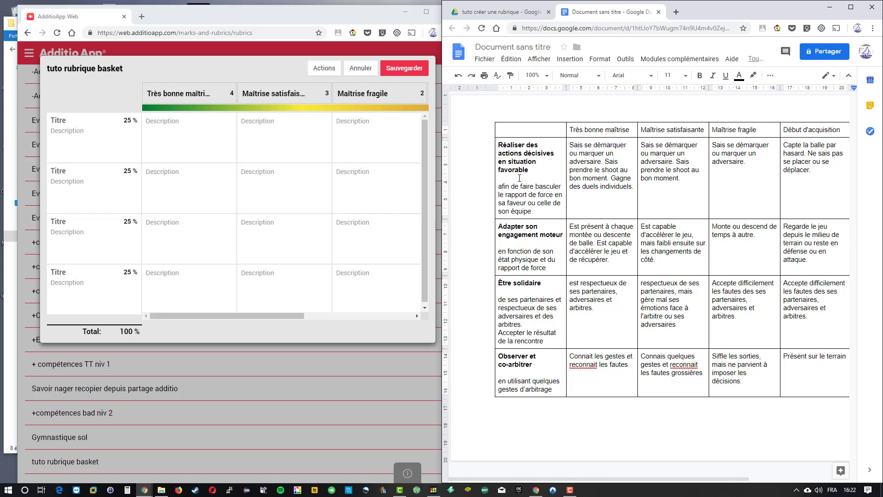
Title the first row "Réaliser des actions décisives en situation favorable" using the document's text and set its percentage to 40
left_click(71, 134)
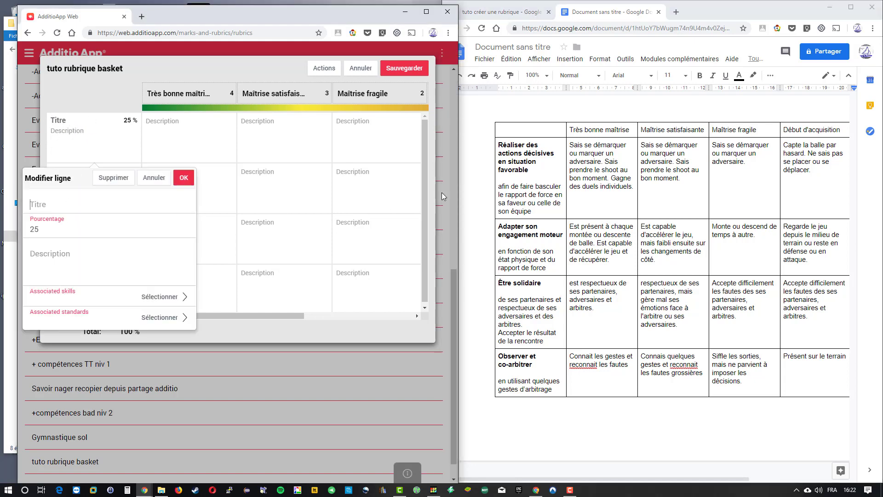
left_click_drag(529, 171, 503, 148)
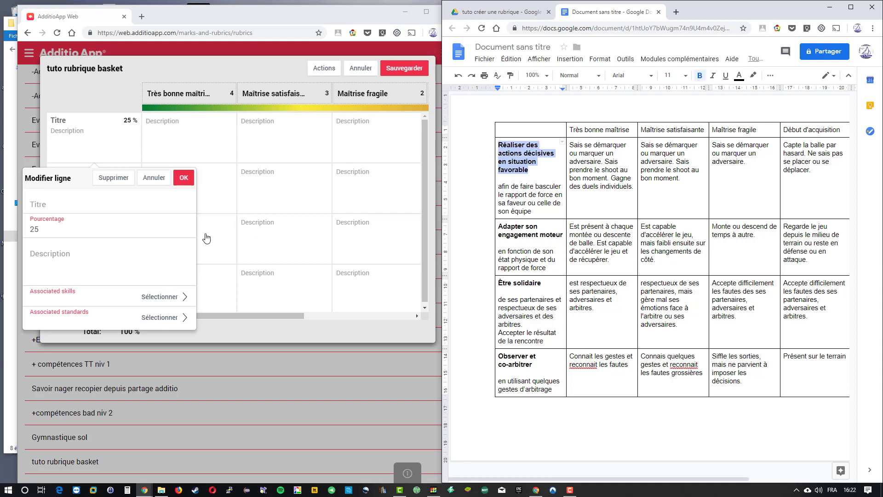
left_click(57, 204)
key("ctrl+v")
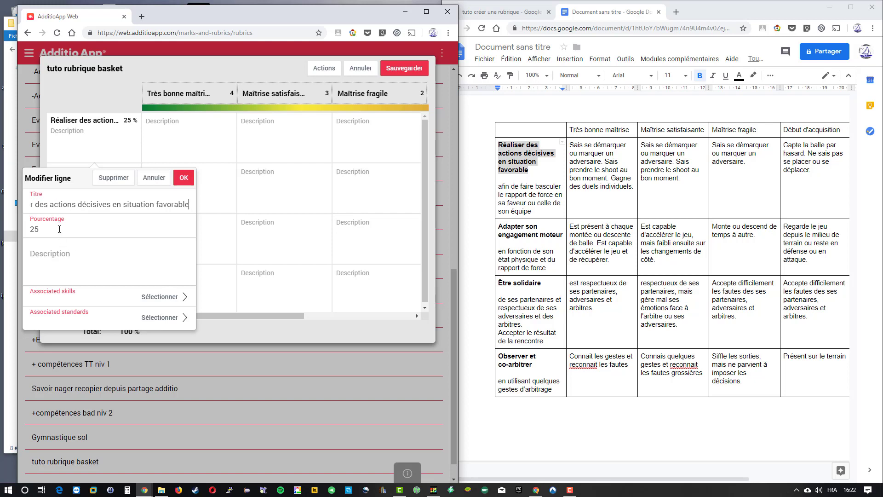
left_click_drag(55, 229, 23, 236)
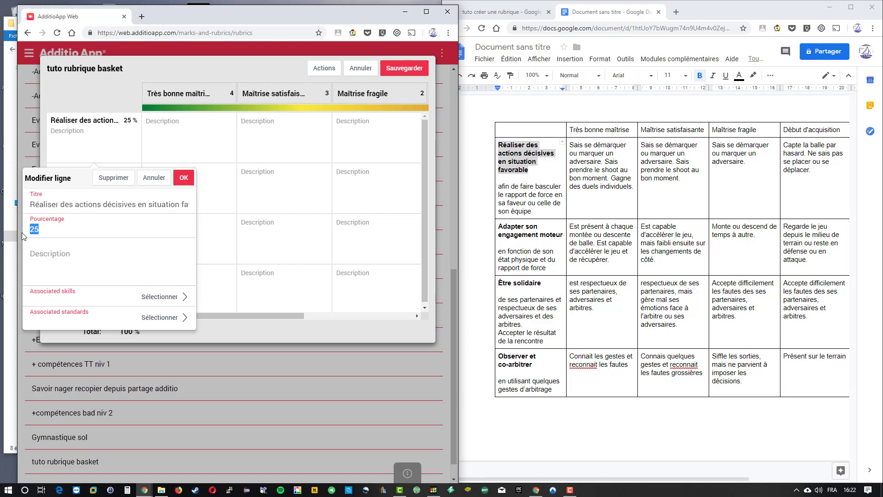
type("40")
Copy the document's "afin de faire basculer le rapport de force…" text into the first row's description
left_click_drag(536, 211, 495, 188)
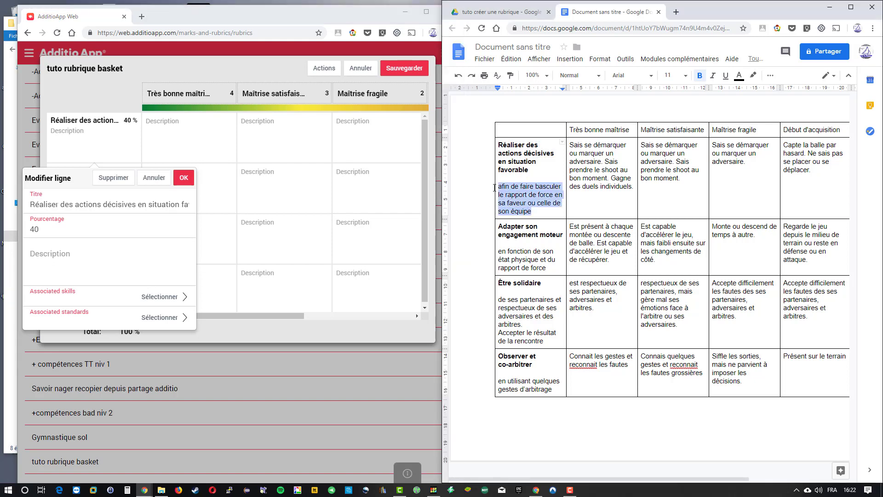
left_click(84, 253)
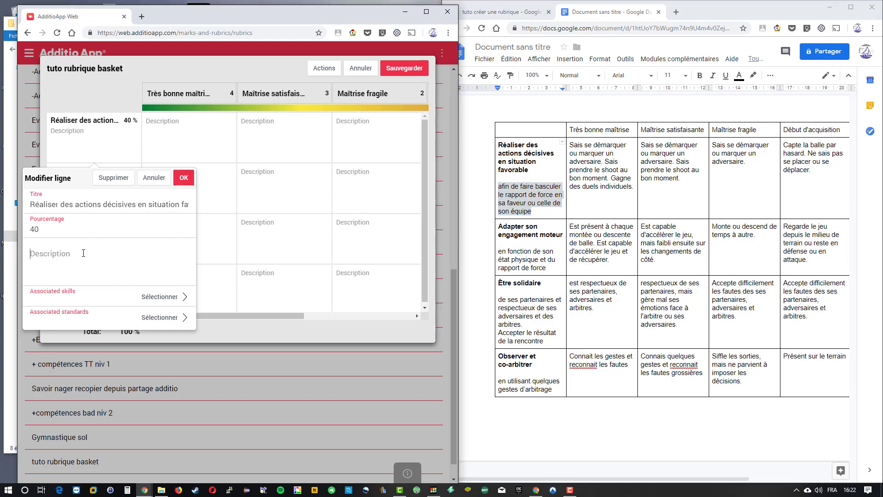
key("ctrl+v")
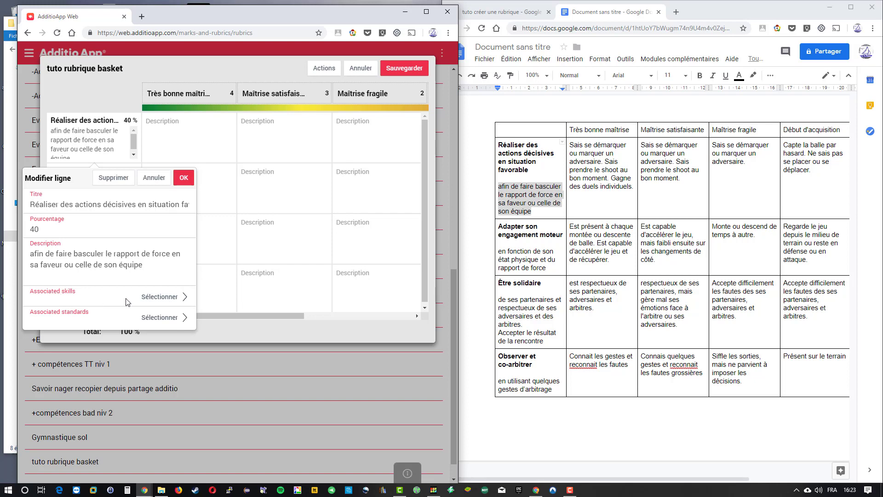
Associate the TECH skill from COMPETENCES EPS CYCLE 4 with the first row and confirm the row
left_click(151, 299)
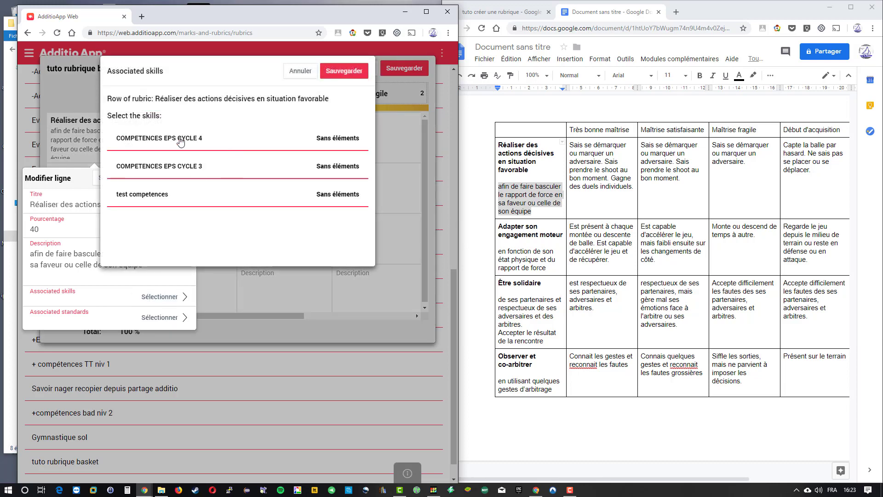
left_click(180, 140)
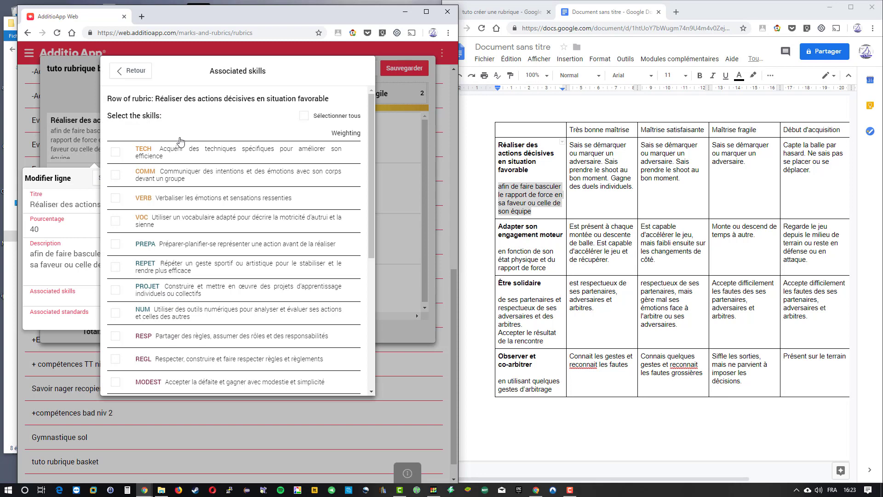
scroll(168, 216, "down", 3)
scroll(143, 216, "up", 3)
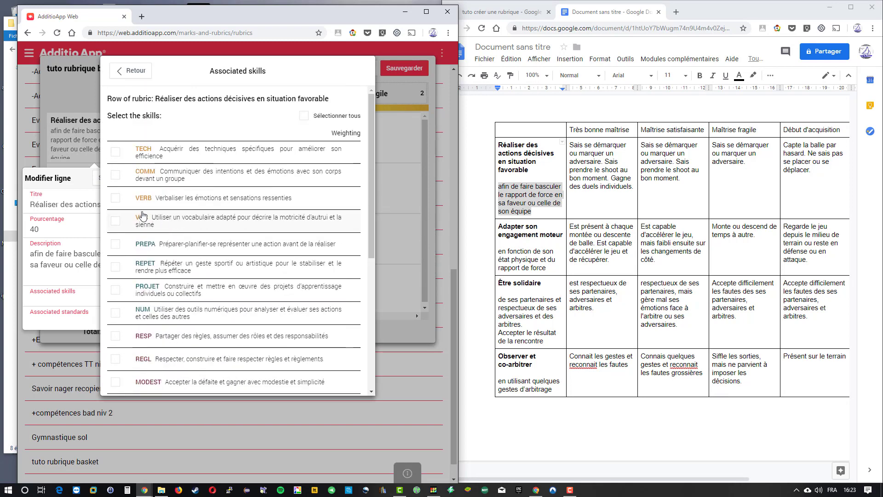
left_click(116, 152)
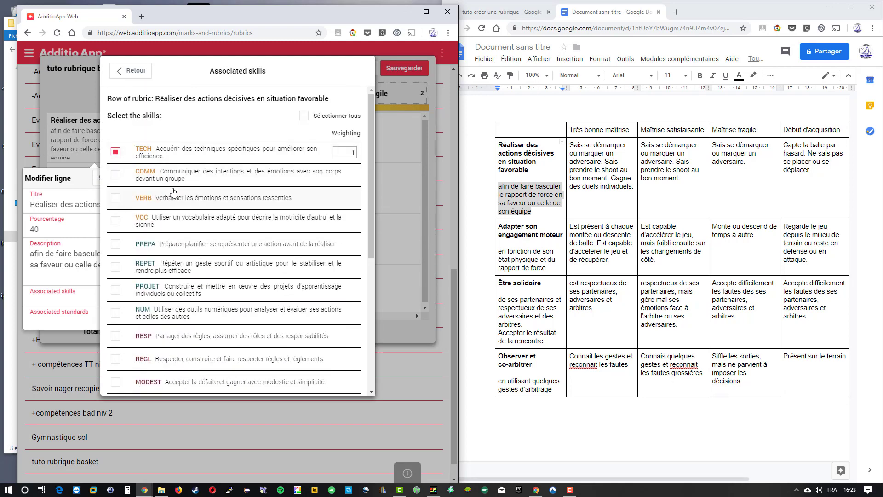
left_click(132, 72)
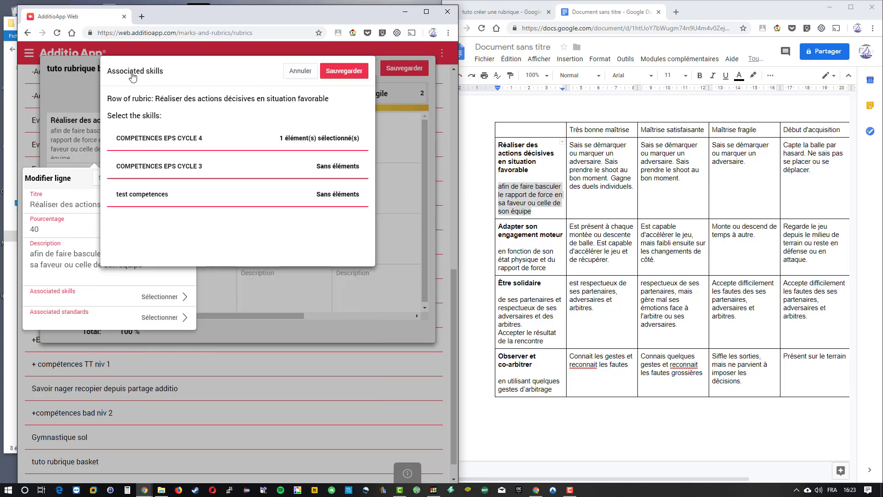
left_click(346, 73)
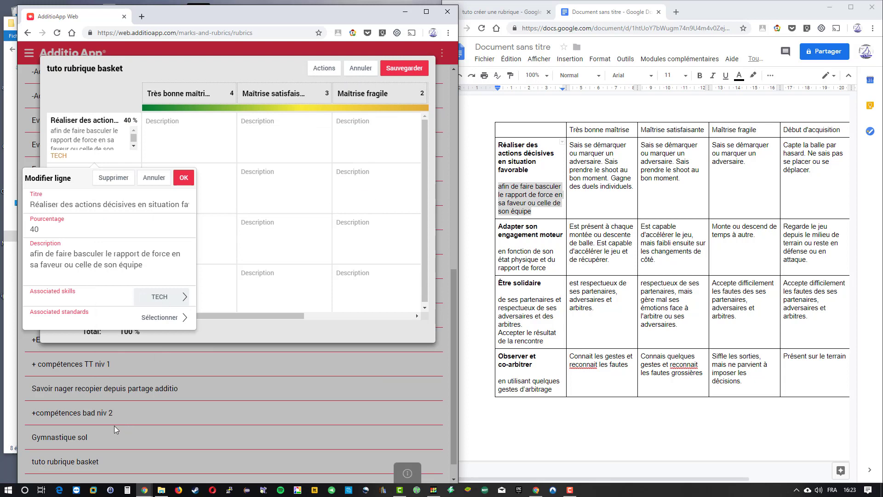
left_click(188, 179)
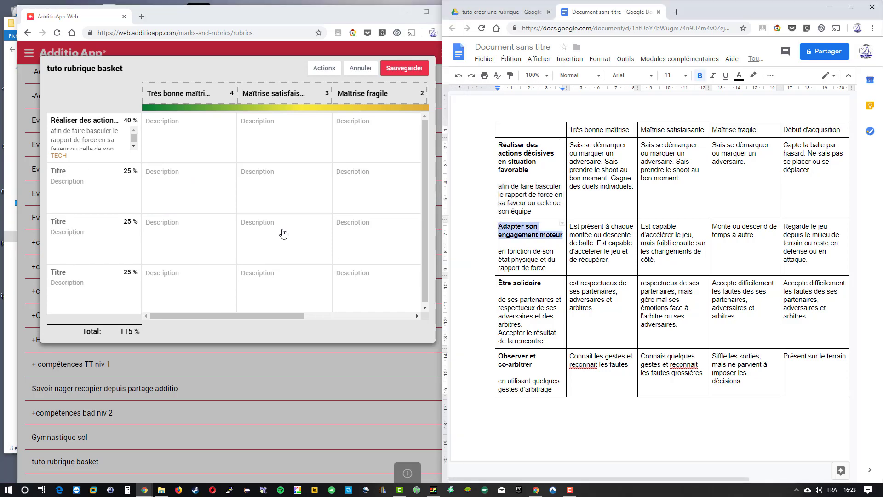
Fill in the second row as "Adapter son engagement moteur" at 30 %, with the document's description and the ADAPT skill from COMPETENCES EPS CYCLE 4
left_click(69, 181)
type("Adapter son engagement moteur")
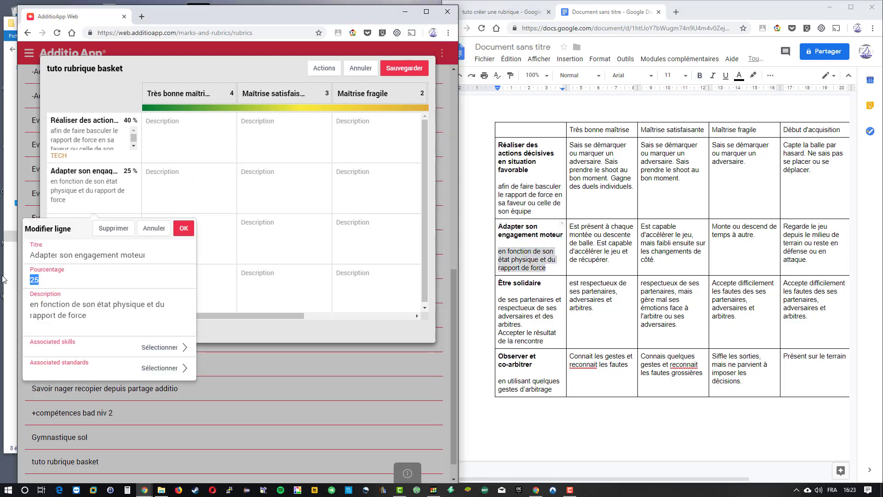
left_click(161, 348)
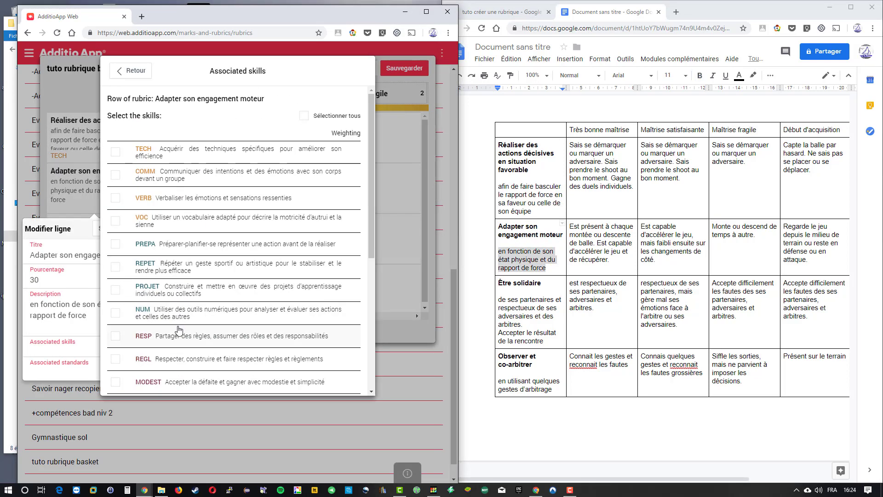
scroll(154, 224, "down", 3)
left_click(131, 70)
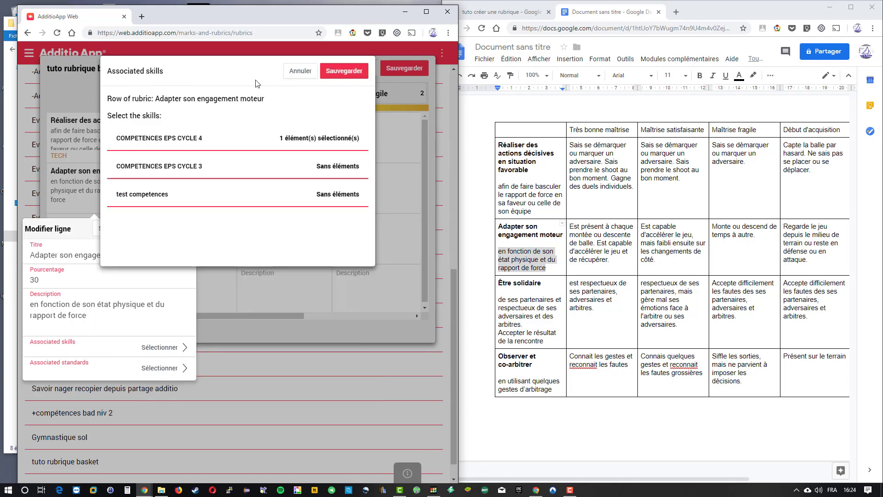
left_click(344, 71)
left_click(183, 228)
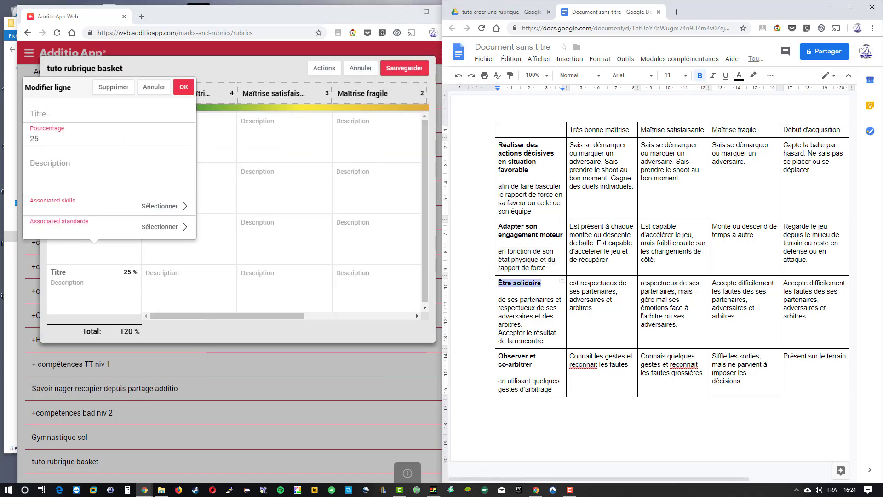
Fill in the third row as "Être solidaire" at 10 %, with the document's description and the DIFFE skill
type("Être solidaire")
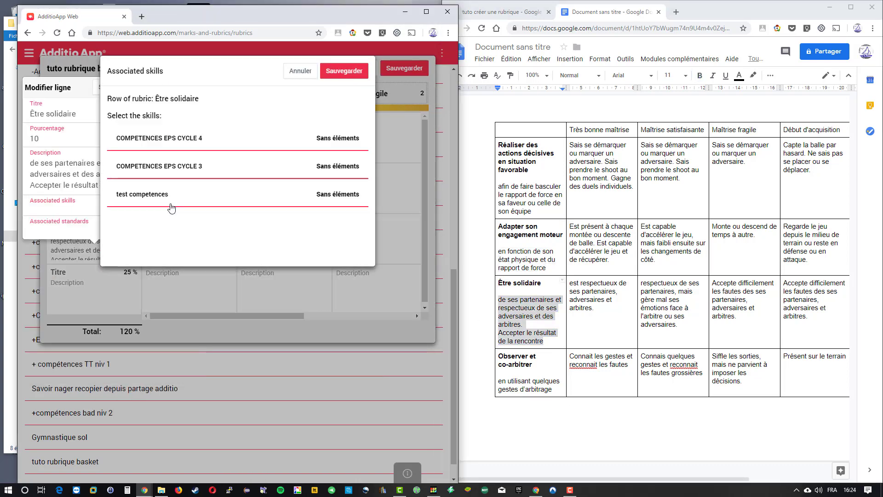
left_click(167, 198)
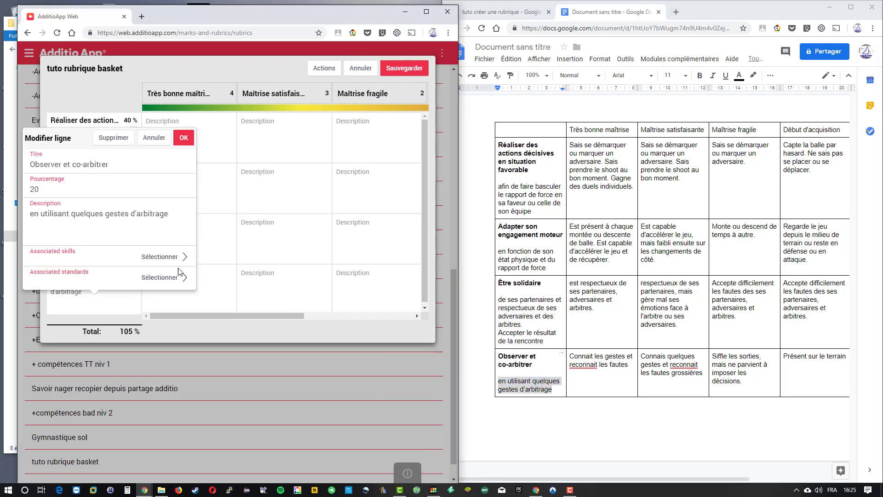
Associate the ACCEPT skill with the "Observer et co-arbitrer" row and confirm the row
left_click(163, 256)
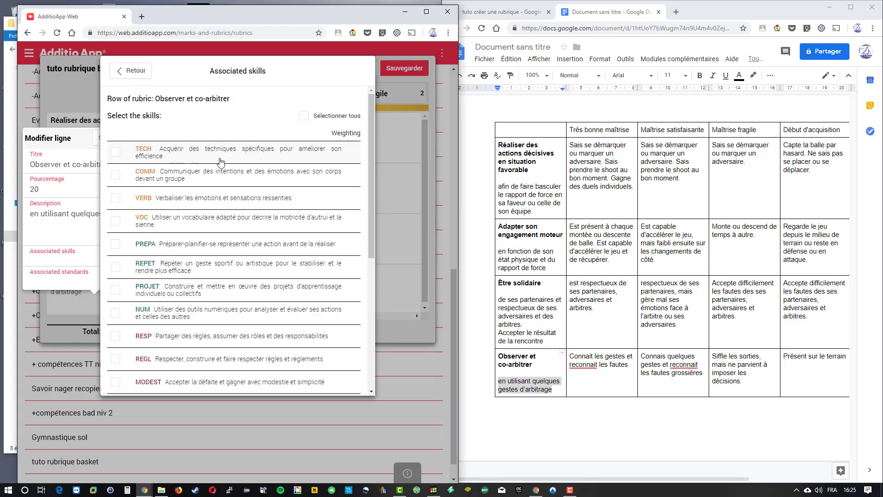
scroll(220, 161, "down", 1)
left_click(115, 359)
left_click(186, 146)
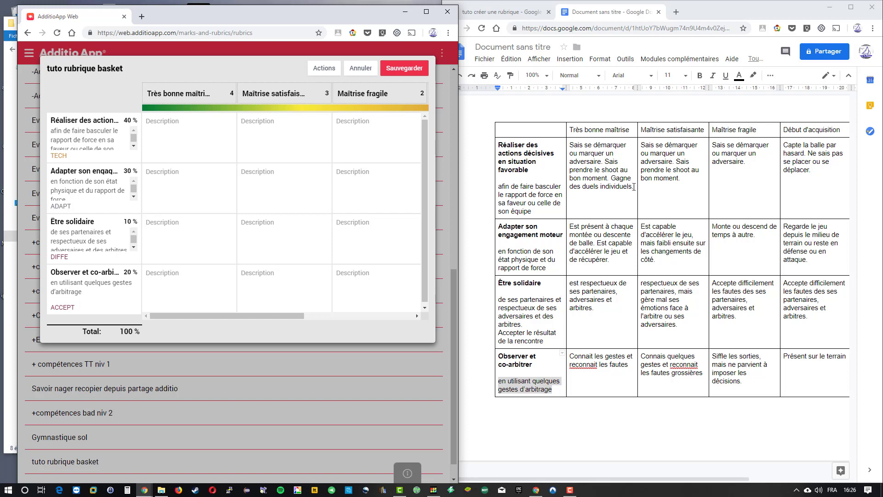
Copy the first criterion's Très bonne maîtrise, Maîtrise satisfaisante and Maîtrise fragile descriptions from the document into the matching rubric cells
mouse_move(292, 315)
left_mouse_down()
mouse_move(410, 322)
mouse_move(282, 322)
left_mouse_up()
left_click_drag(634, 189, 567, 146)
key("ctrl+c")
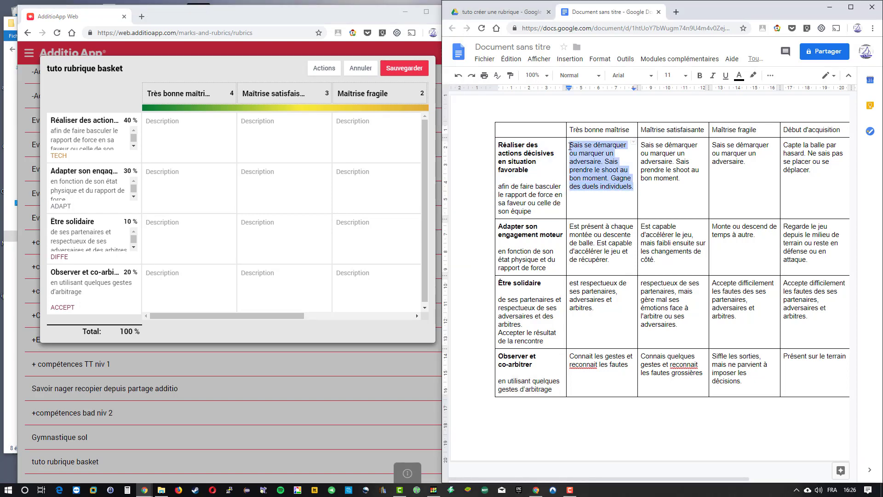
left_click(159, 137)
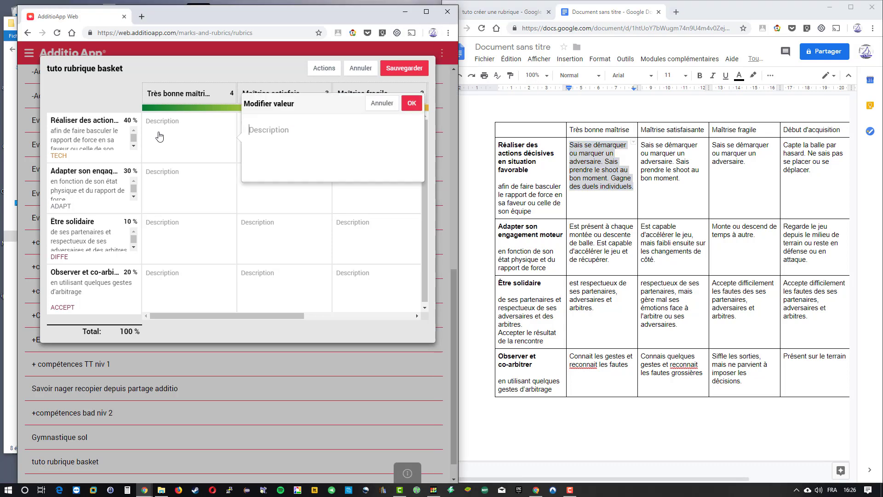
key("ctrl+v")
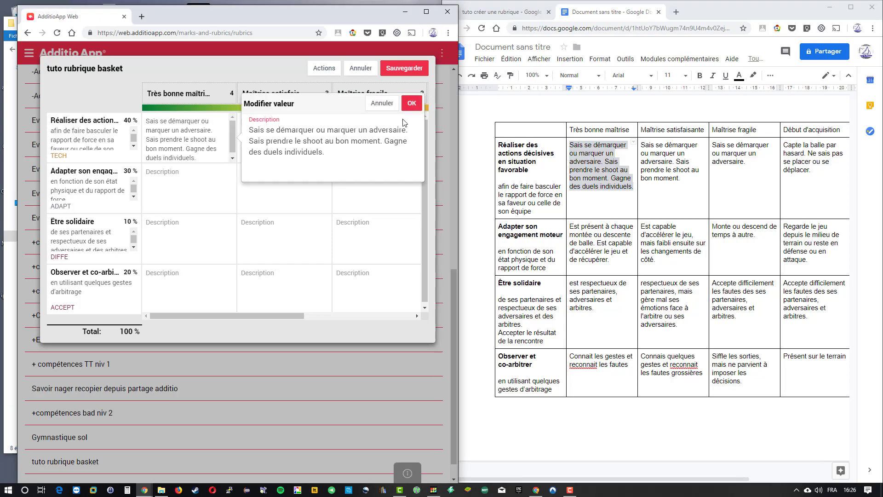
left_click(412, 103)
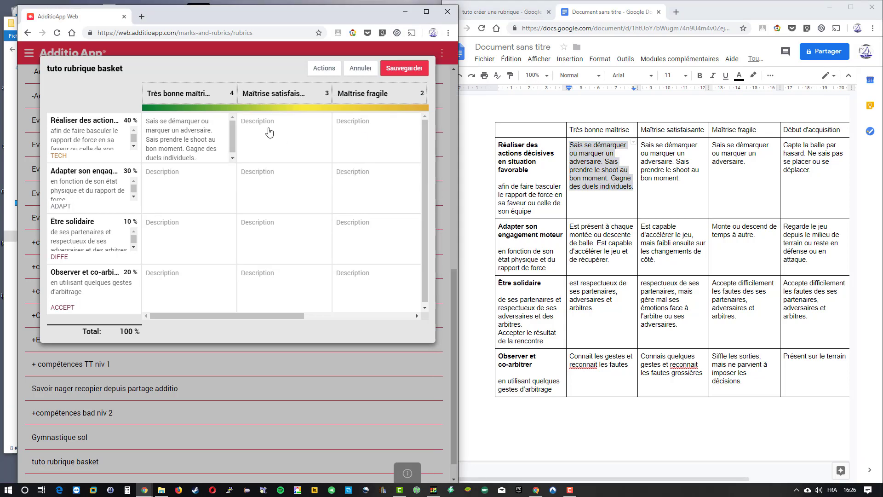
type("Sais se démarquer ou marquer un adversaire. Sais prendre le shoot au bon moment.")
type("Sais se démarquer ou marquer un adversaire.")
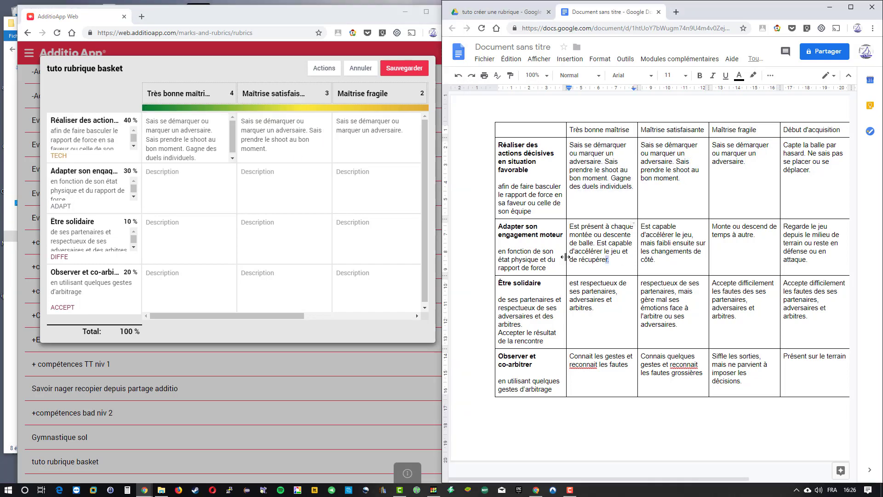
Copy the three mastery-level descriptions for "Adapter son engagement moteur" from the document into the second row's first three cells
type("Est présent à chaque montée ou descente de balle. Est capable d'accélérer le jeu et de récupérer.")
type("Est capable d'accélérer le jeu, mais faibli ensuite sur les changements de côté.")
left_click_drag(756, 235, 712, 218)
type("Monte ou descend de temps à autre.")
Copy the three mastery-level descriptions for "Être solidaire" from the document into the third row's first three cells
type("est respectueux de ses partenaires, adversaires et arbitres.")
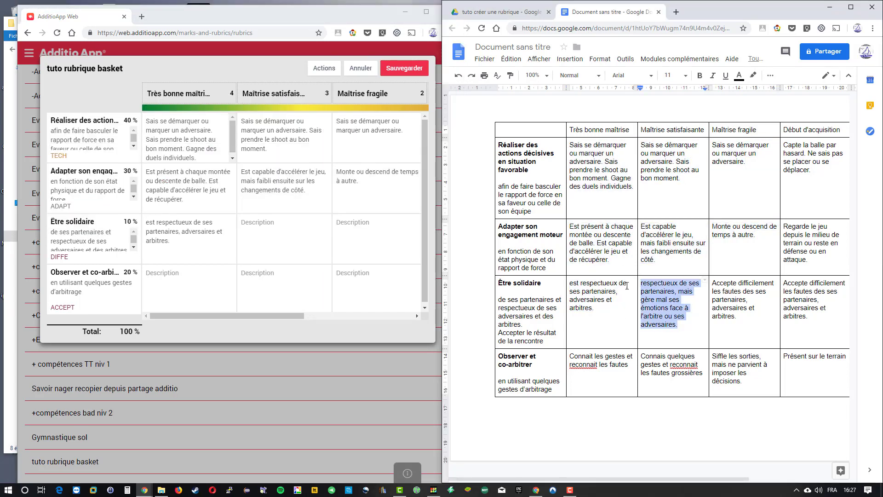
type("respectueux de ses partenaires, mais gère mal ses émotions face à l'arbitre ou ses adversaires.")
key("ctrl+v")
Copy the three mastery-level descriptions for "Observer et co-arbitrer" from the document into the fourth row's first three cells
key("ctrl+v")
type("Connais quelques gestes et reconnait les fautes grossières")
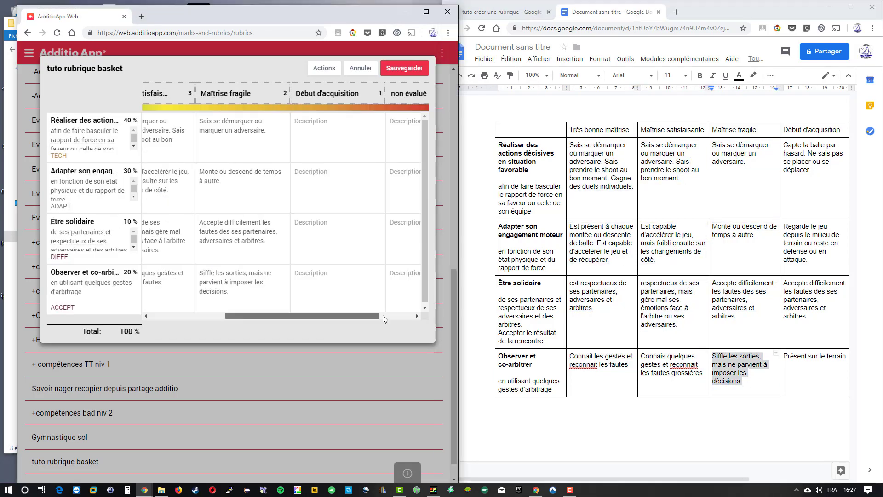
type("Siffle les sorties, mais ne parvient à imposer les décisions.")
Fill the four "Début d'acquisition" cells with the matching descriptions from the document
key("ctrl+v")
key("ctrl+v")
key("ctrl+v")
key("ctrl+v")
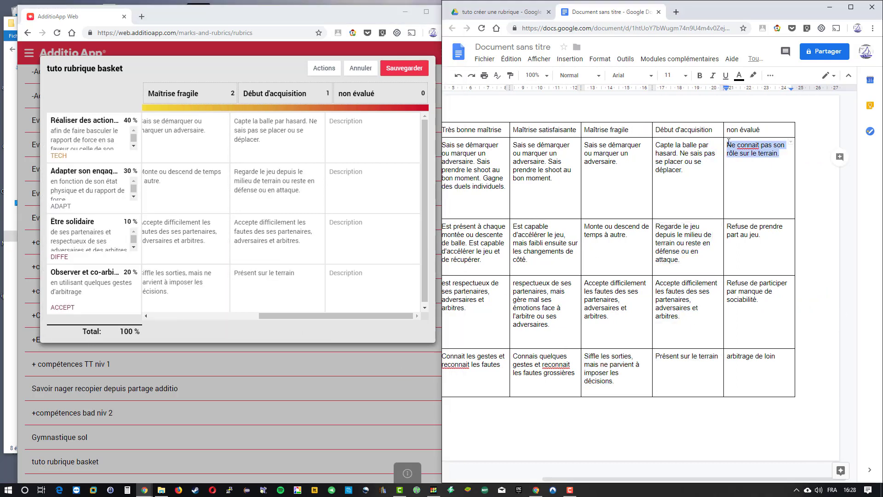
Fill the "non évalué" column with the document's descriptions, from "Ne connait pas son rôle sur le terrain." to "arbitrage de loin"
key("ctrl+v")
type("Refuse de participer par manque de sociabilité.")
key("Return")
left_click_drag(727, 356, 776, 356)
key("ctrl+c")
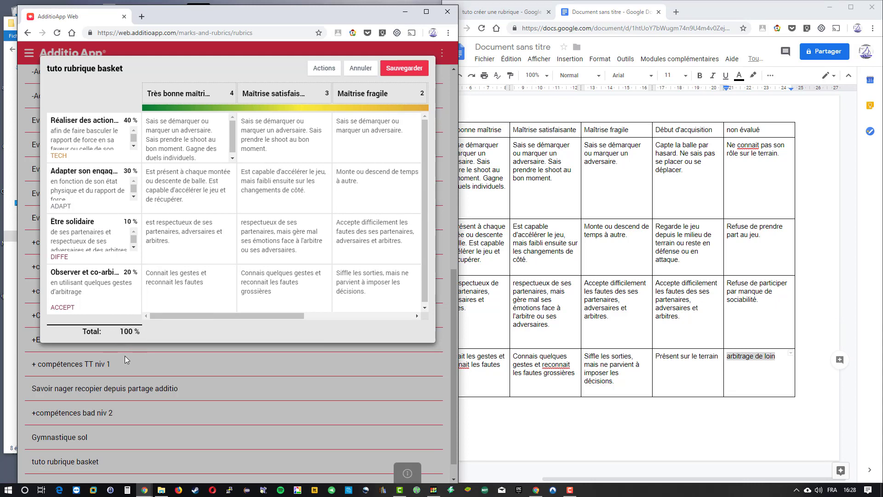
Set the "Observer et co-arbitrer" row's percentage to 30 and confirm the change
left_click(92, 284)
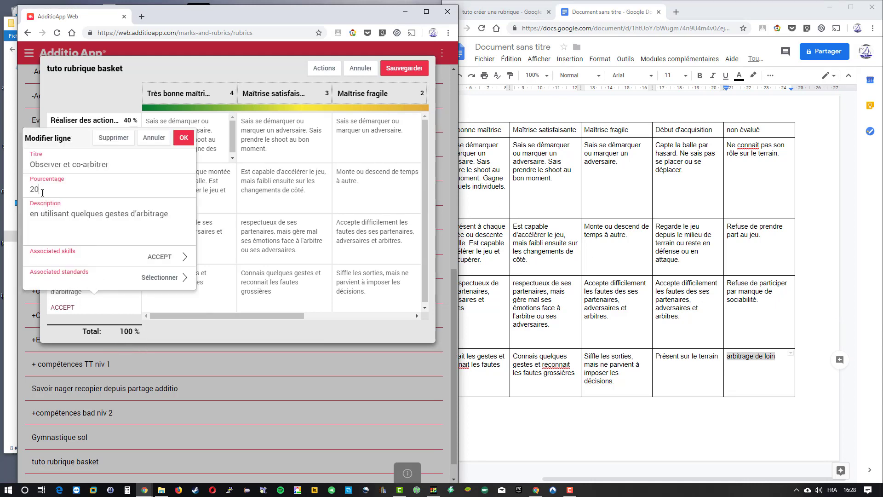
left_click_drag(43, 192, 13, 195)
type("3")
left_click(184, 138)
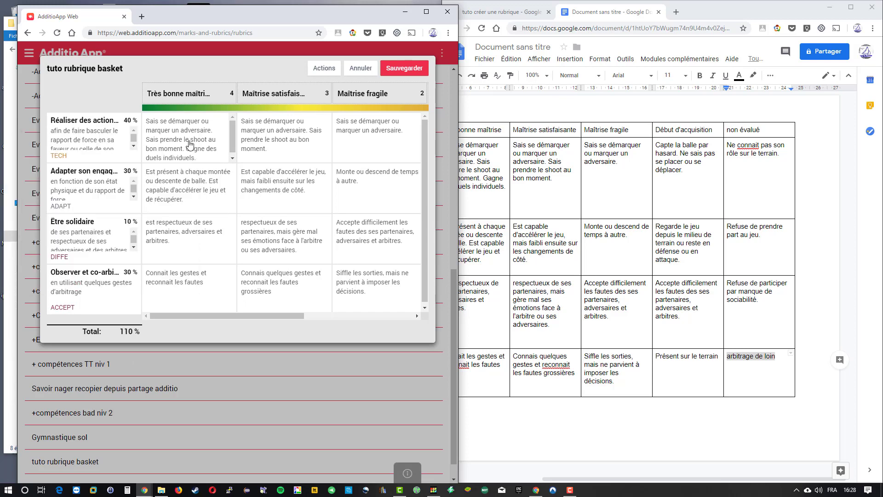
Set the "Observer et co-arbitrer" row's percentage back to 20 and confirm the row
left_click(86, 301)
key("BackSpace")
key("BackSpace")
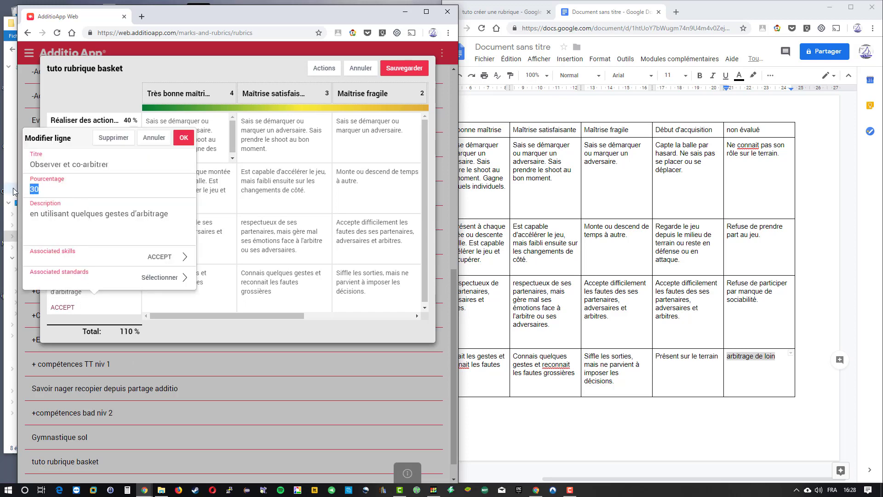
type("2")
left_click(184, 138)
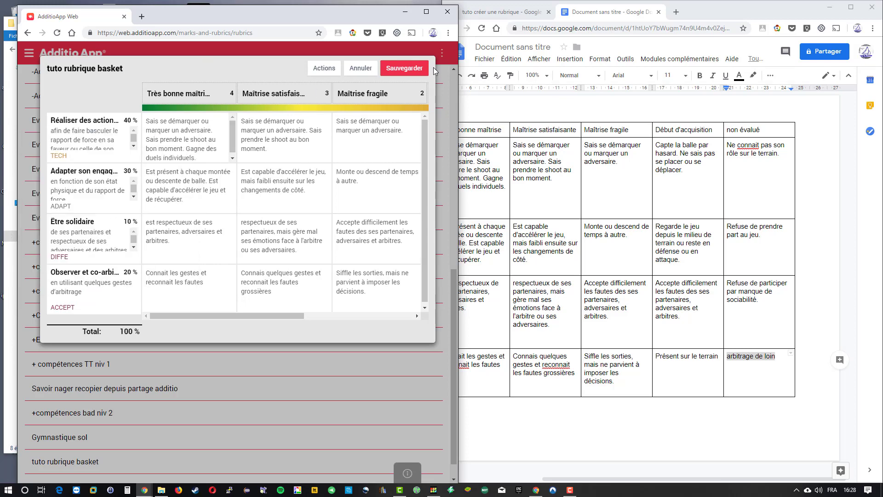
Save the "tuto rubrique basket" rubric and open the "Tuto Additio" group in a maximized window
left_click(418, 68)
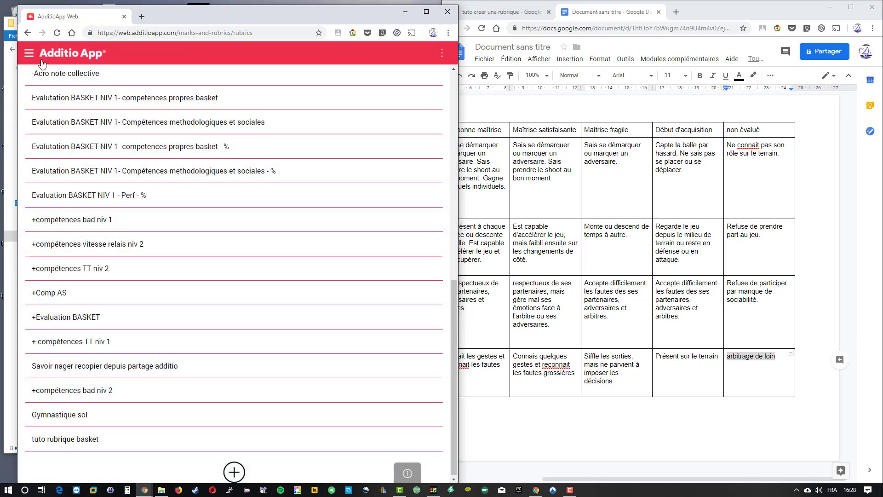
left_click(29, 53)
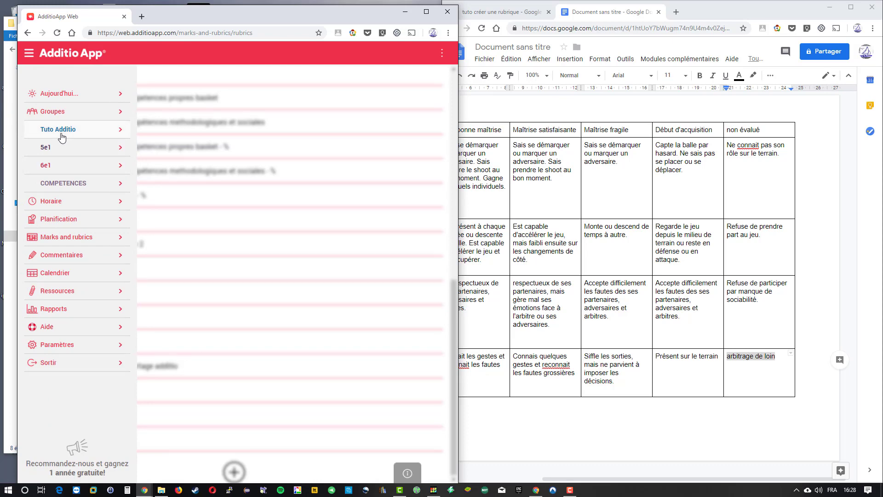
left_click(193, 111)
left_click(426, 11)
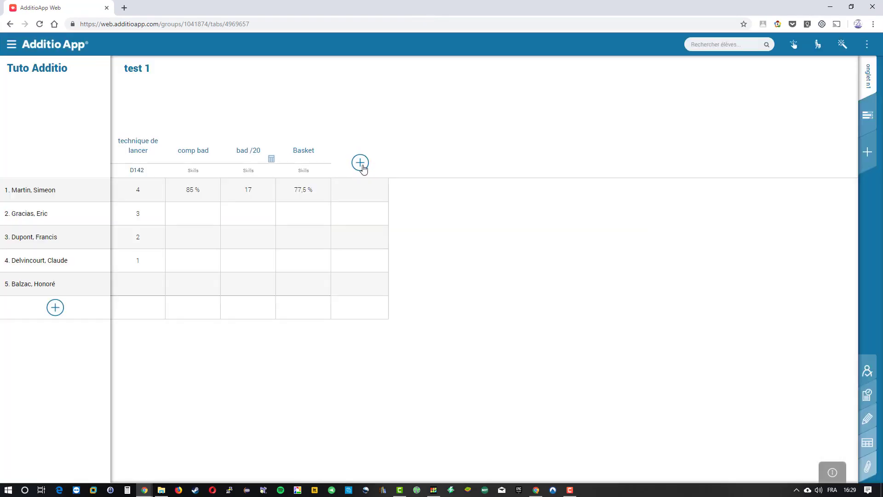
Add a column named "eval tuto bb" to the gradebook with the "tuto rubrique basket" rubric as its mark type
left_click(360, 163)
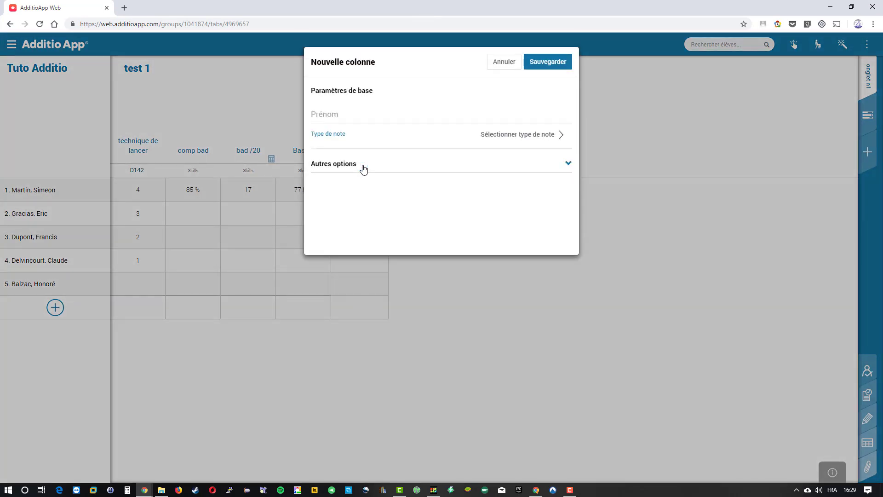
left_click(344, 116)
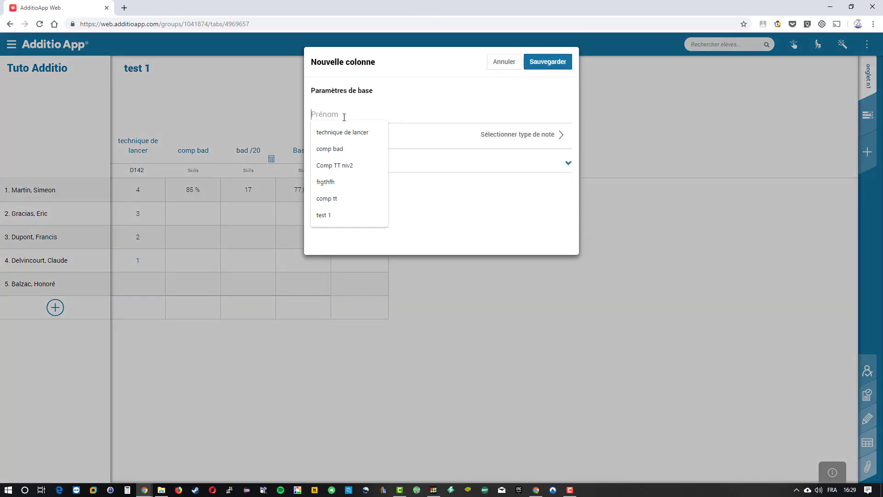
type("eval ")
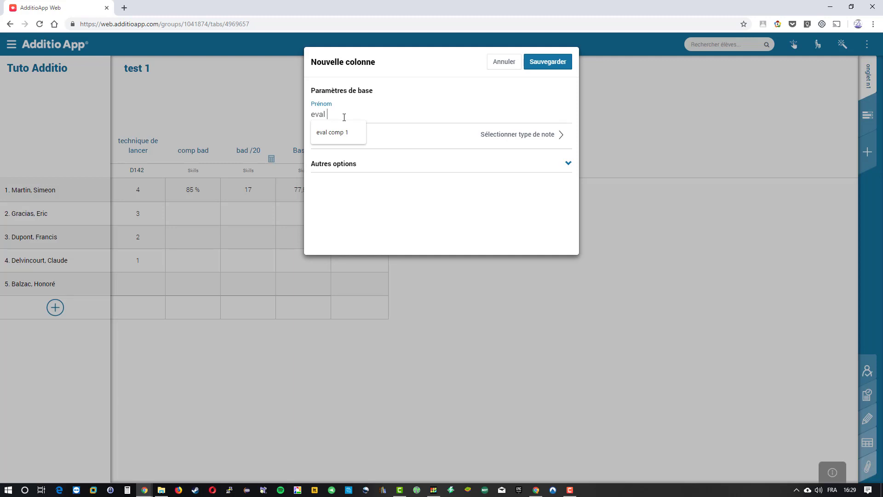
type("tuto bb")
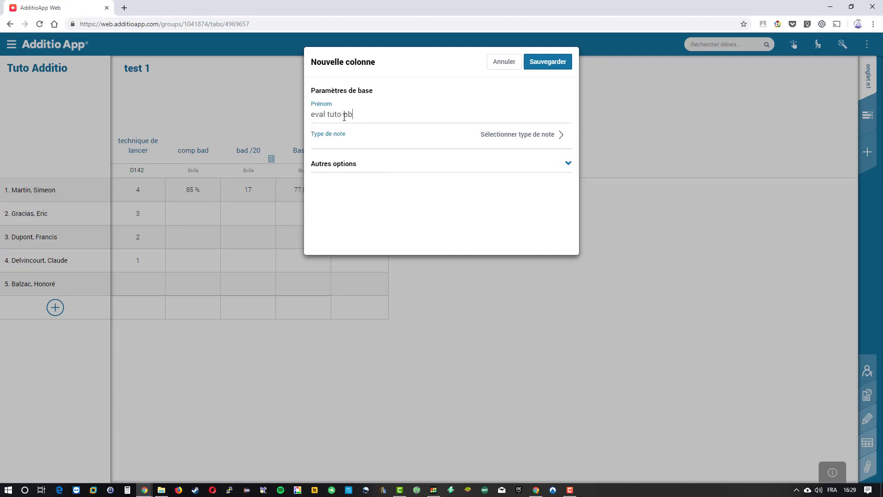
left_click(537, 137)
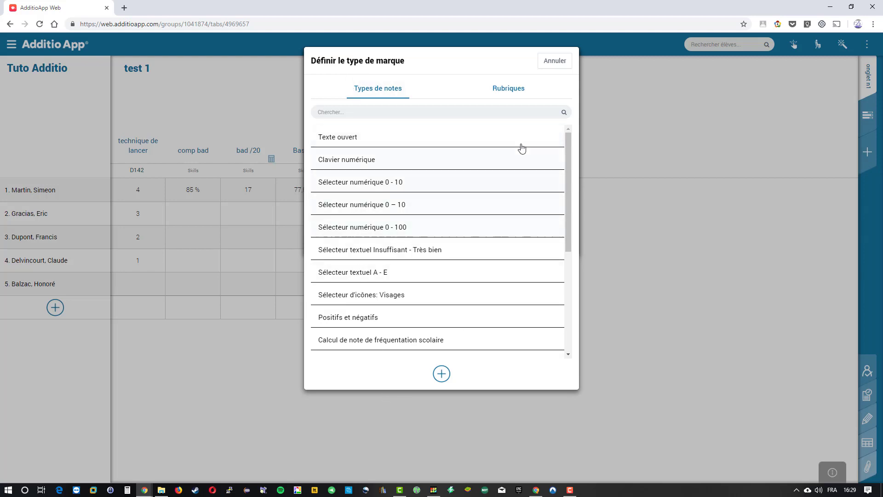
left_click(512, 91)
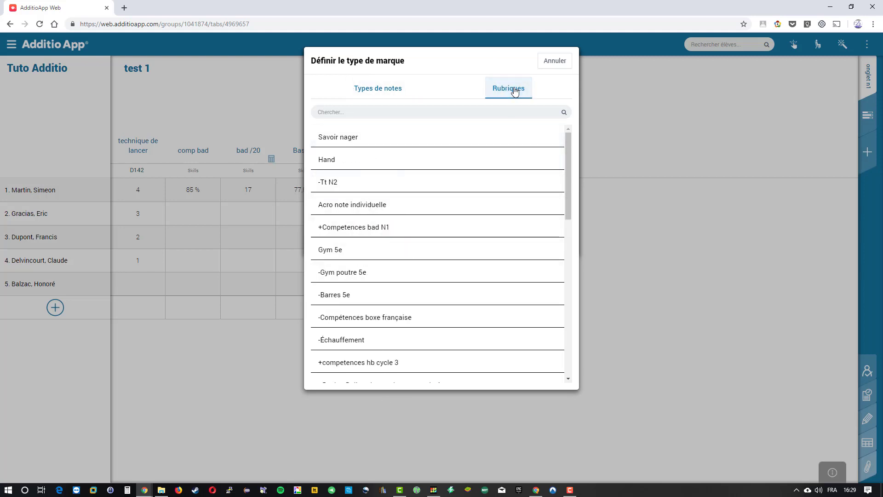
scroll(479, 206, "down", 15)
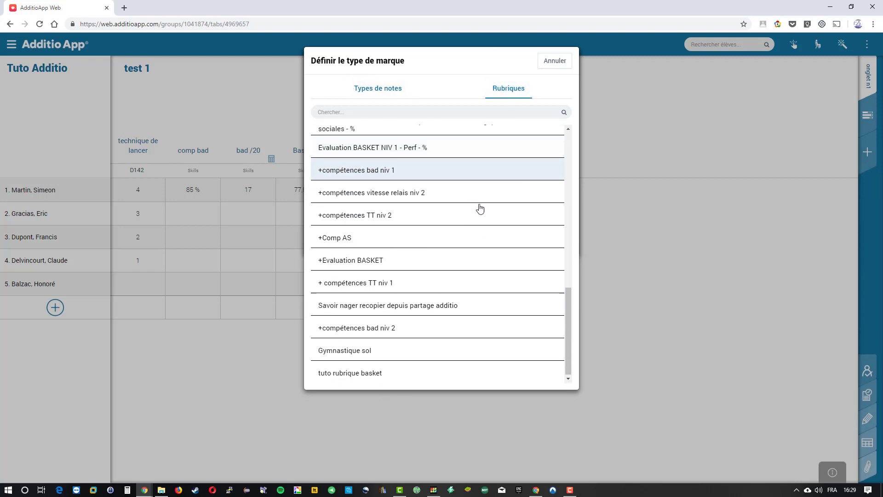
left_click(355, 376)
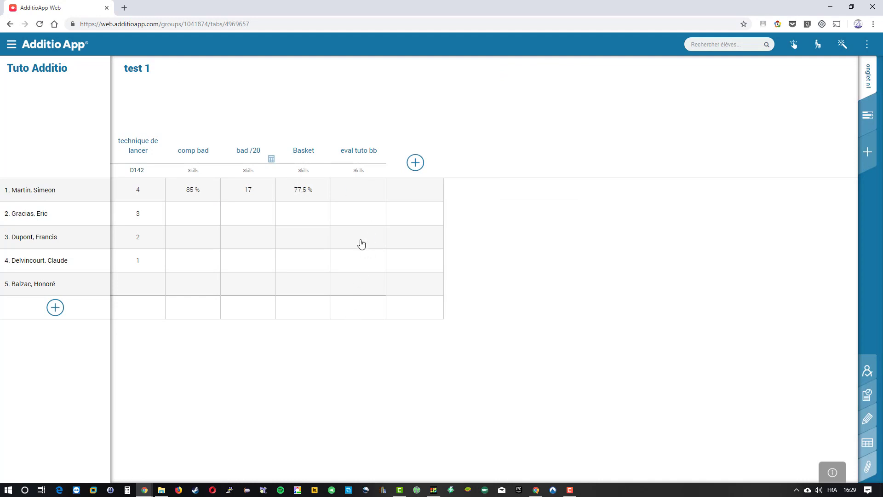
Grade the first student in "eval tuto bb" as "Très bonne maîtrise" on the first criterion and "Maîtrise satisfaisante" on the other three
left_click(356, 195)
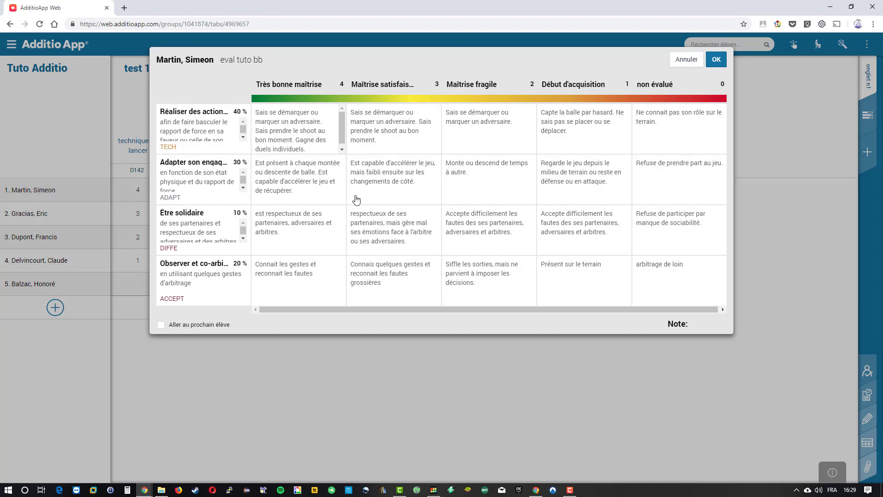
left_click(306, 140)
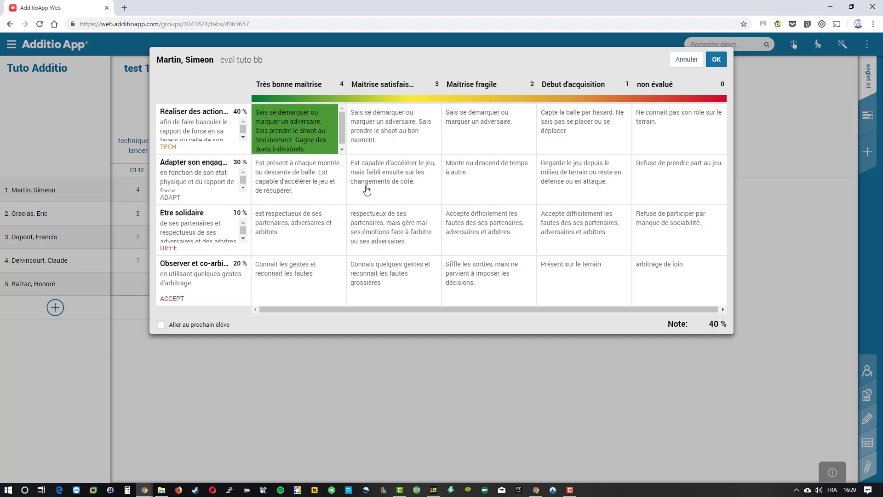
left_click(371, 192)
left_click(388, 252)
left_click(384, 278)
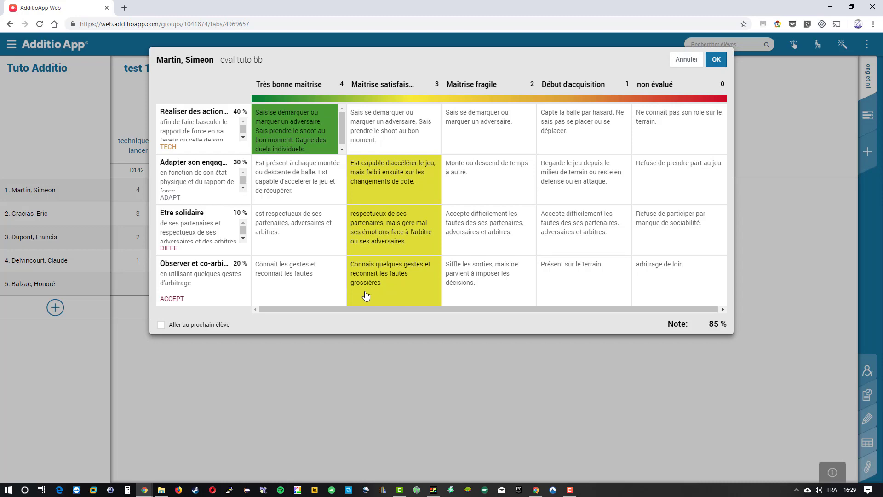
left_click(717, 60)
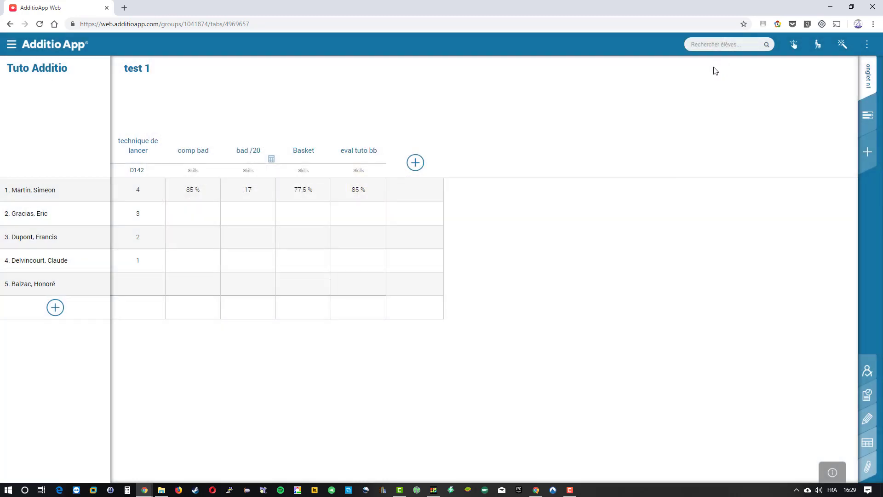
Switch the first student's first criterion to "Maîtrise fragile" and back to "Très bonne maîtrise", and confirm with "Aller au prochain élève" enabled
left_click(360, 198)
left_click(488, 136)
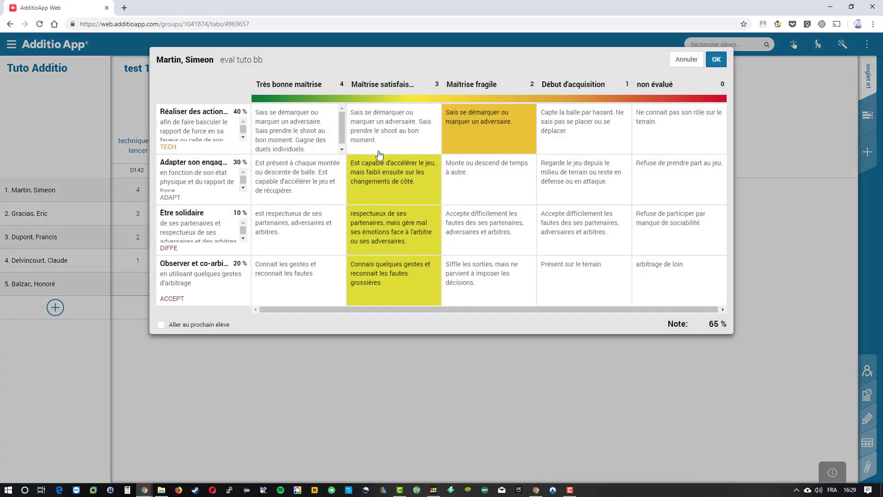
left_click(261, 131)
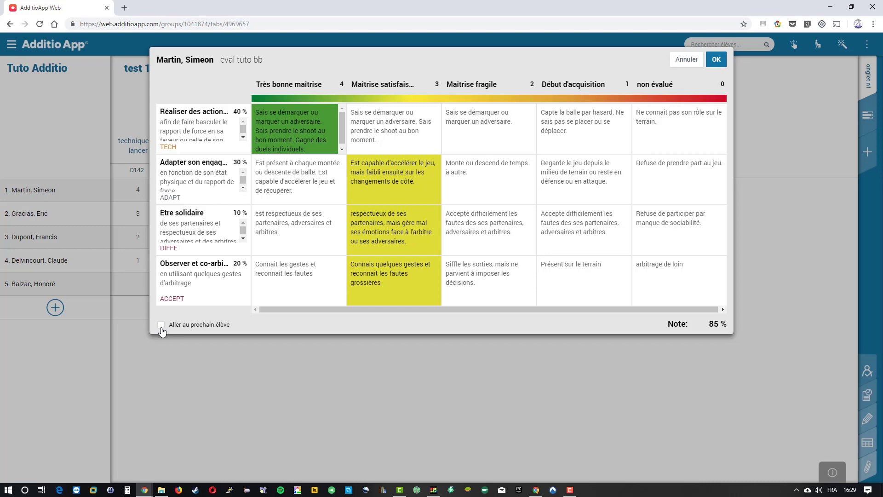
left_click(161, 326)
left_click(716, 60)
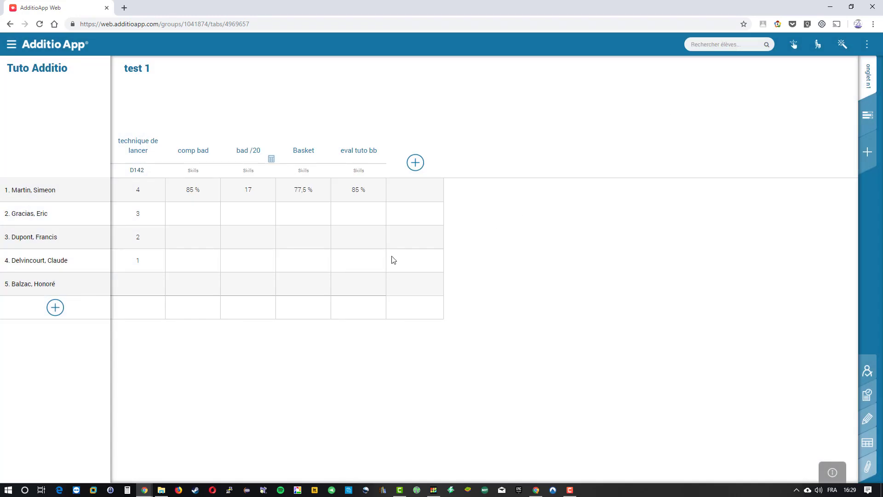
Grade the second student as "Très bonne maîtrise" on the first criterion and "Maîtrise satisfaisante" on the rest, leaving the third student ungraded
left_click(299, 137)
left_click(381, 182)
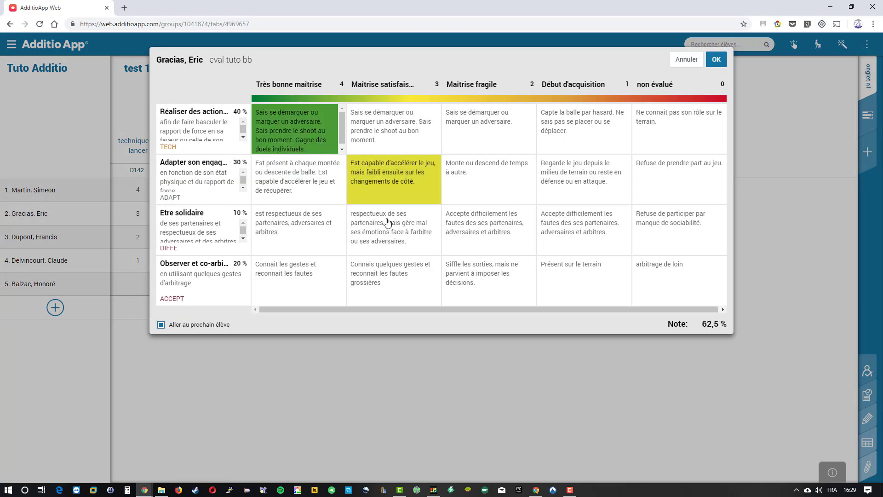
left_click(389, 227)
left_click(394, 274)
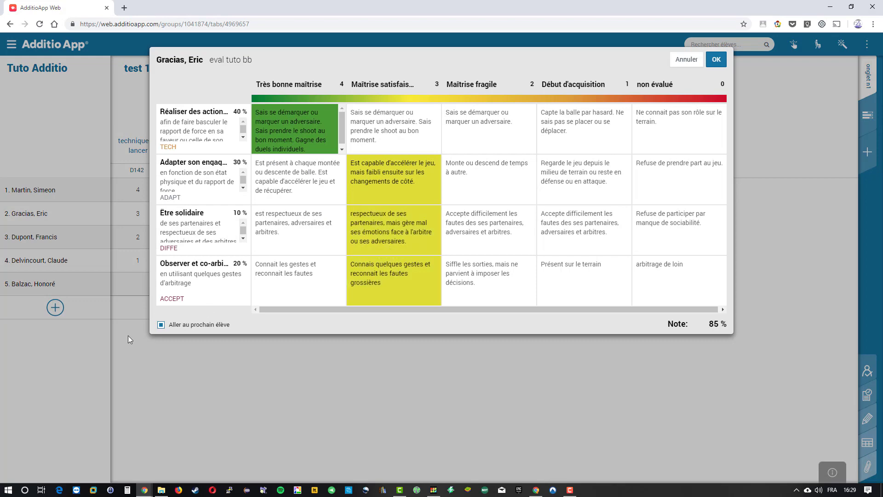
left_click(724, 60)
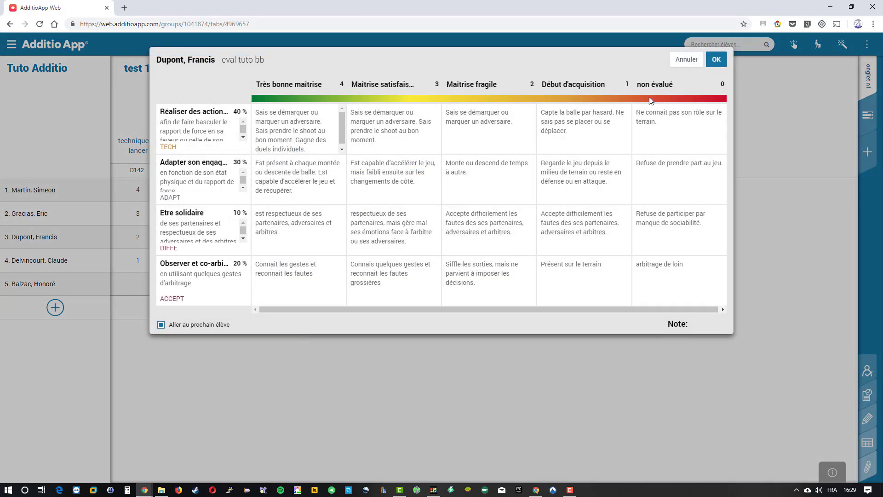
left_click(681, 60)
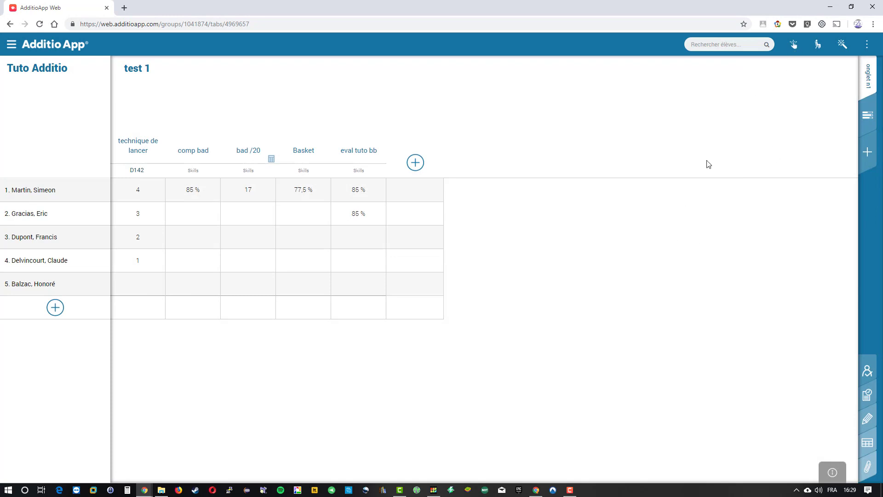
Open the quick-mark tool and set its mark type to the "tuto rubrique basket" rubric
left_click(794, 44)
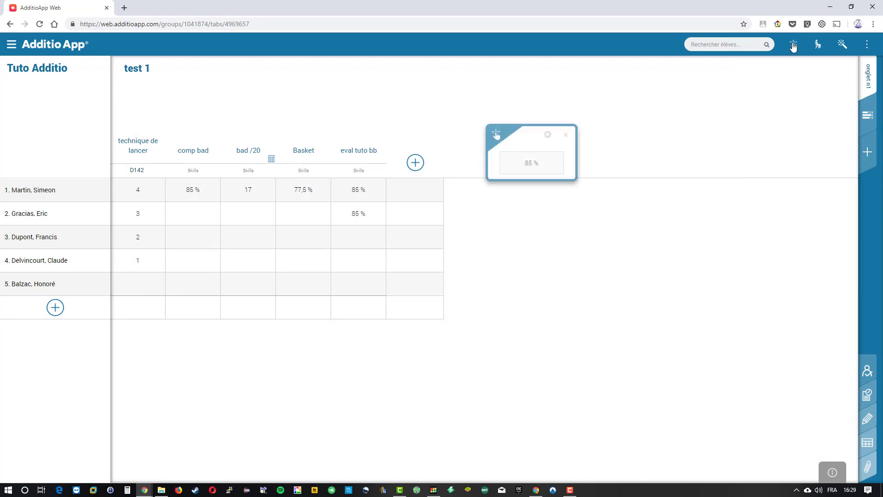
left_click(549, 142)
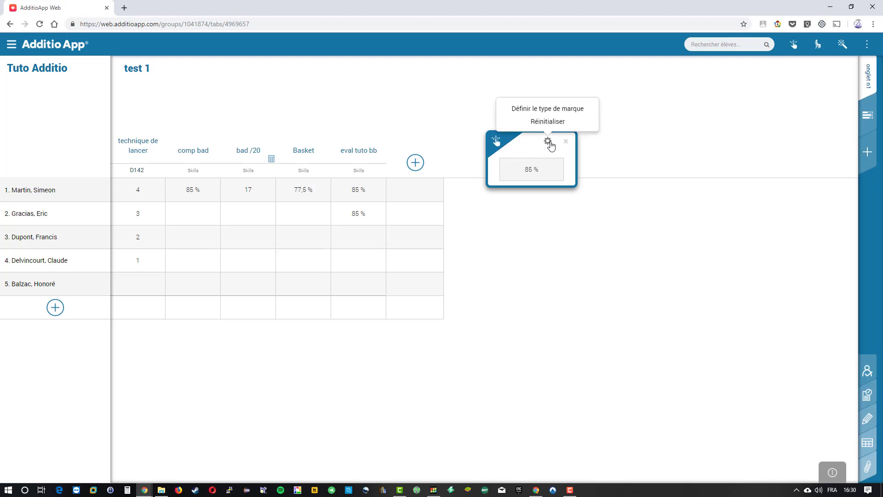
left_click(543, 114)
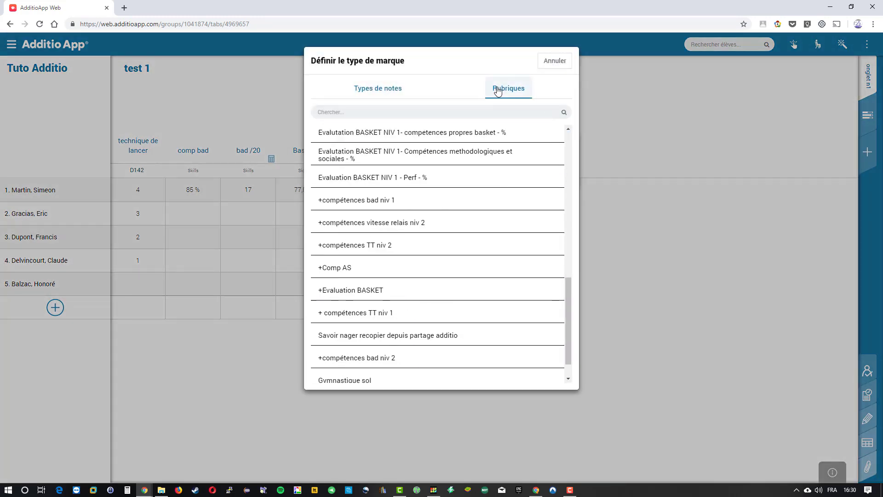
scroll(393, 318, "down", 2)
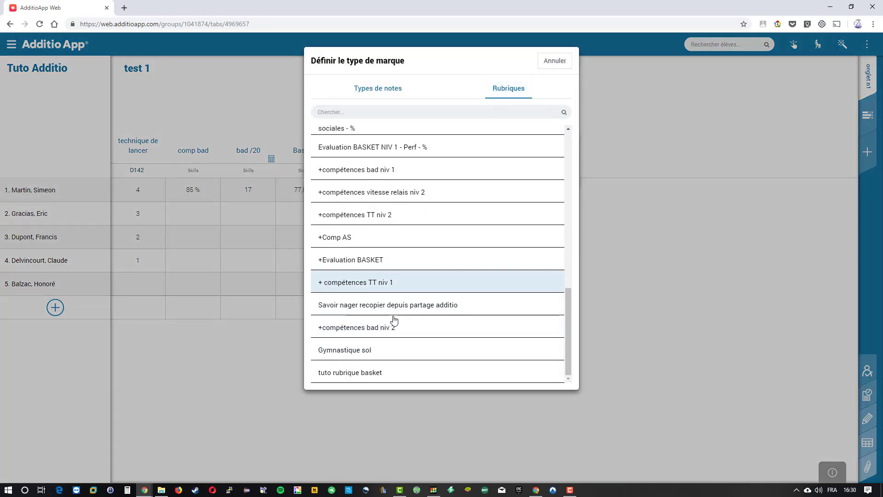
left_click(346, 373)
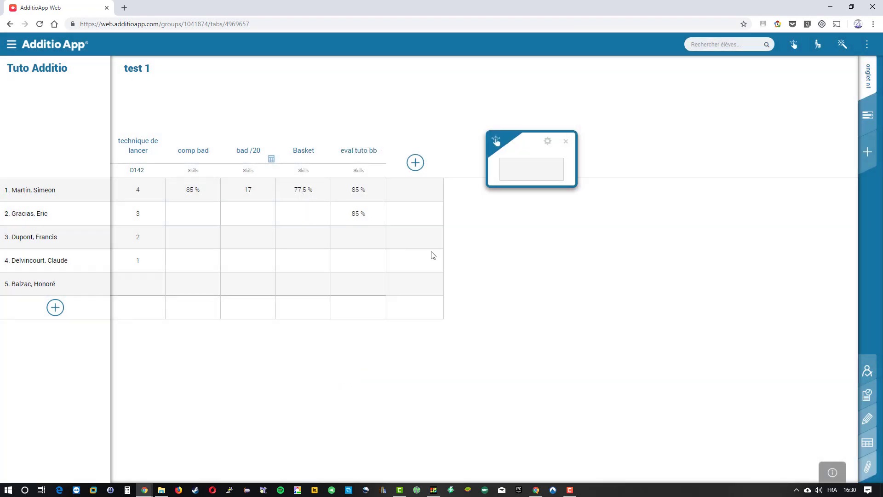
Set the quick mark to "Très bonne maîtrise" for the first criterion and "Maîtrise satisfaisante" for the other three criteria
left_click(533, 180)
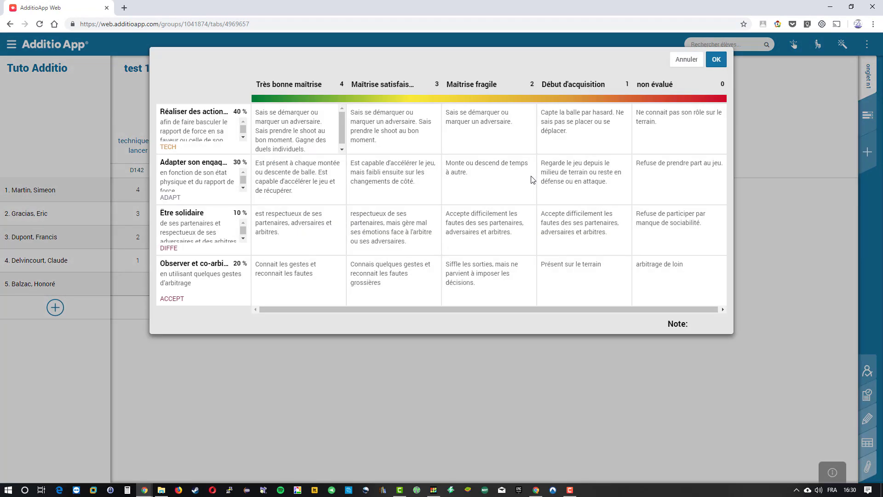
left_click(285, 122)
left_click(384, 185)
left_click(400, 235)
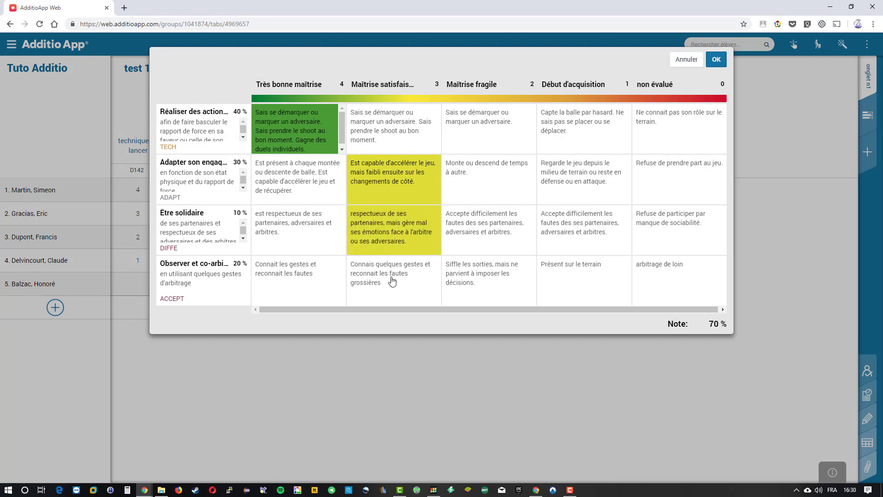
left_click(392, 281)
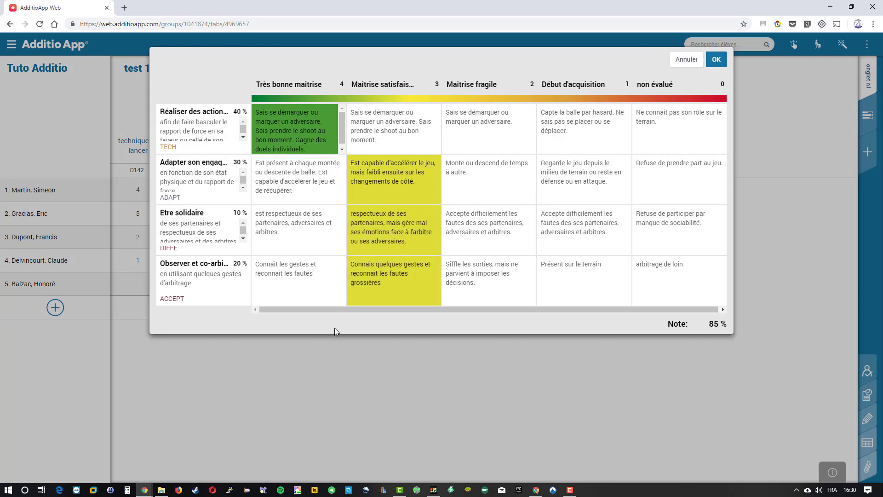
left_click(716, 60)
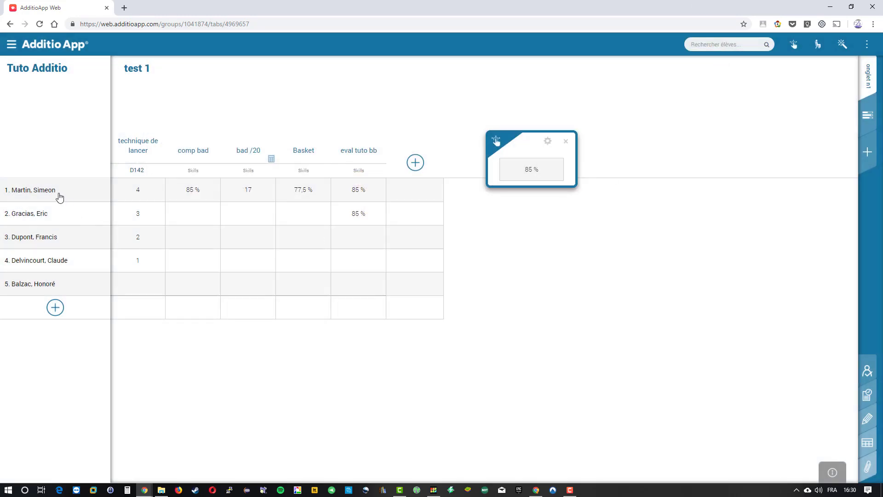
Select the first, fourth and fifth students, apply the quick mark to their "eval tuto bb" cells, and close the tool
double_click(25, 190)
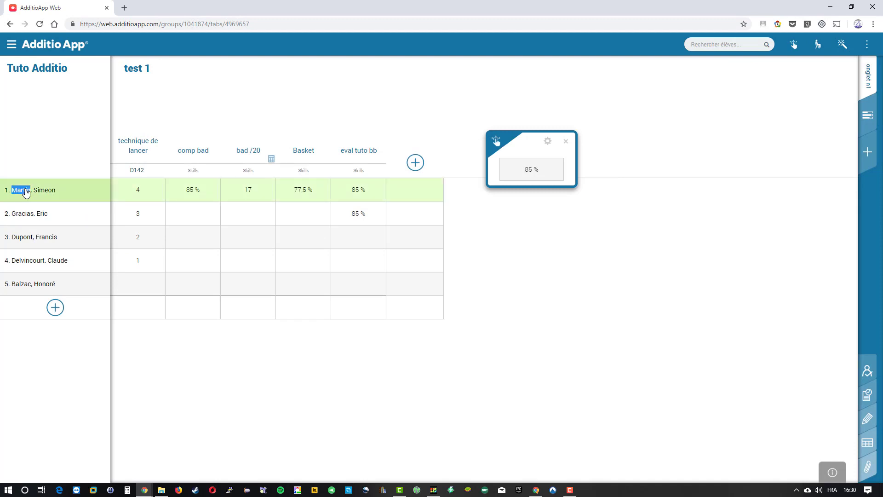
double_click(28, 261)
double_click(27, 284)
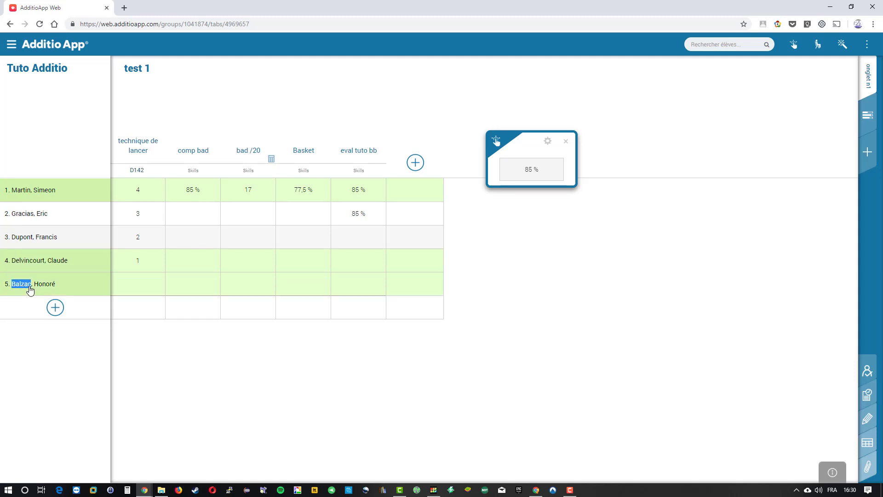
left_click_drag(538, 173, 364, 291)
left_click(566, 141)
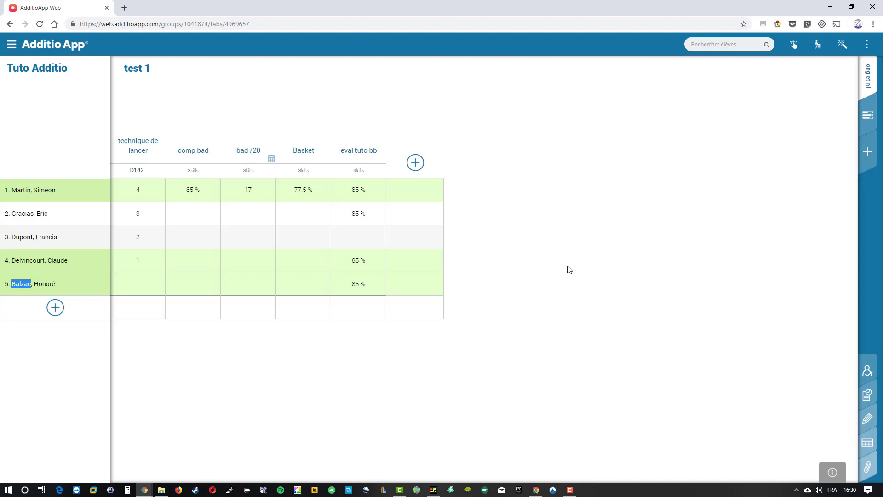
Open the class seating plan and spread the five student cards out, three on one side of the room and two on the other
left_click(818, 48)
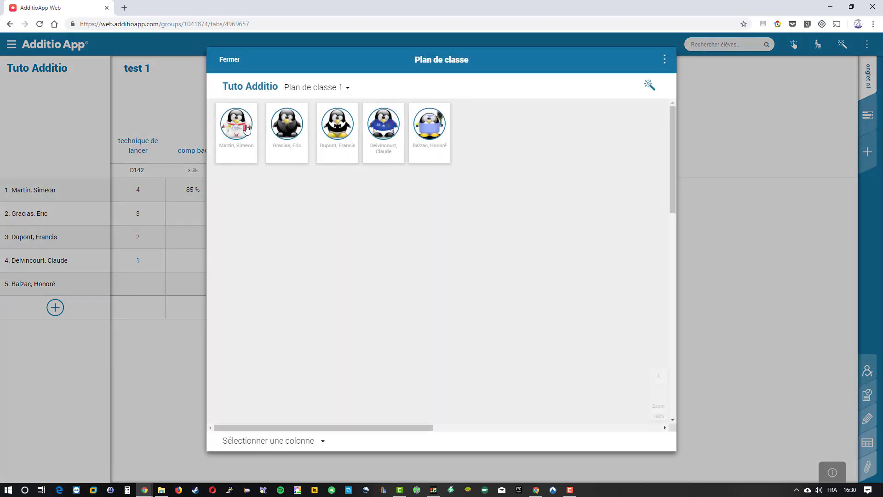
left_click_drag(247, 128, 246, 248)
left_click_drag(290, 140, 230, 338)
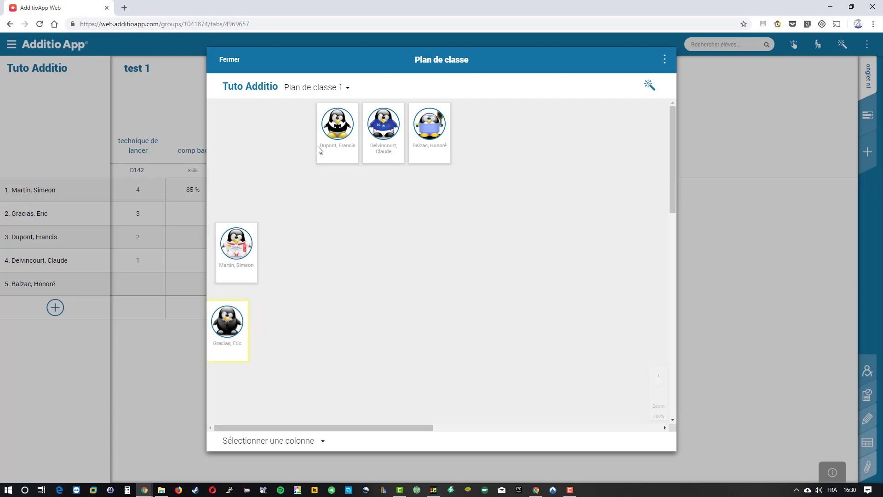
left_click_drag(339, 127, 291, 288)
left_click_drag(383, 131, 576, 156)
left_click_drag(429, 134, 595, 249)
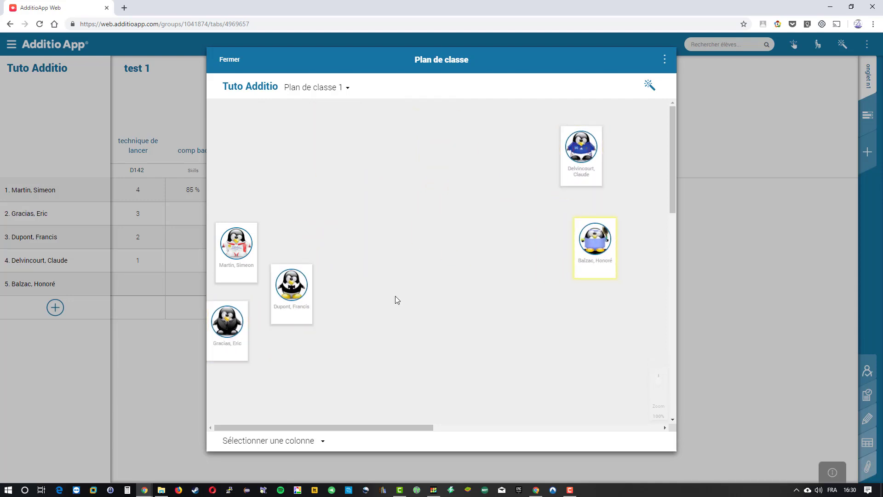
Select the "eval tuto bb" column for the seating plan and open the third student's rubric
left_click(301, 440)
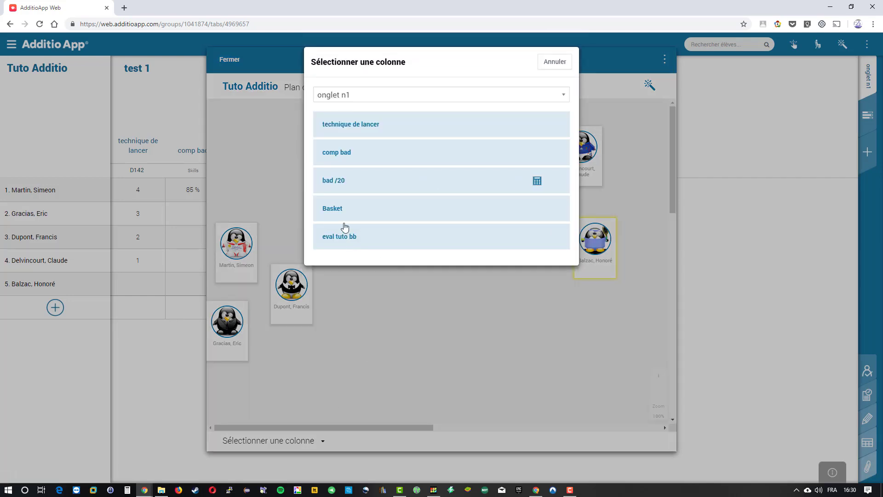
left_click(345, 241)
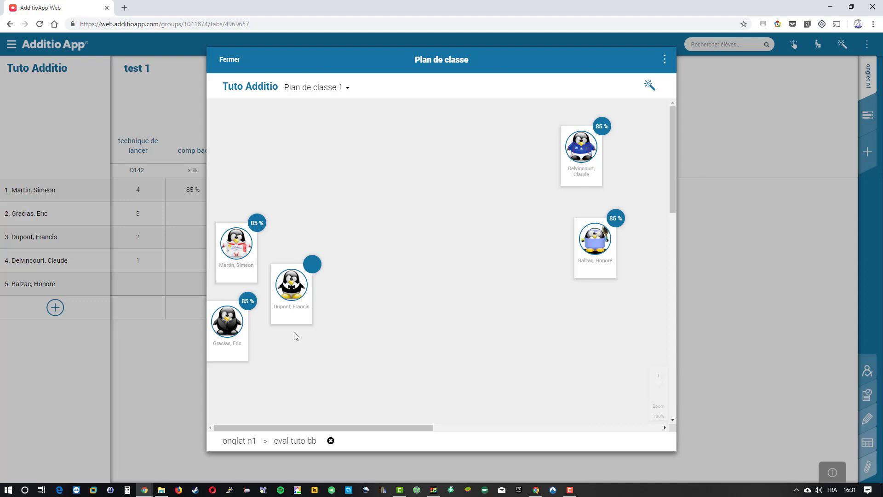
left_click(292, 286)
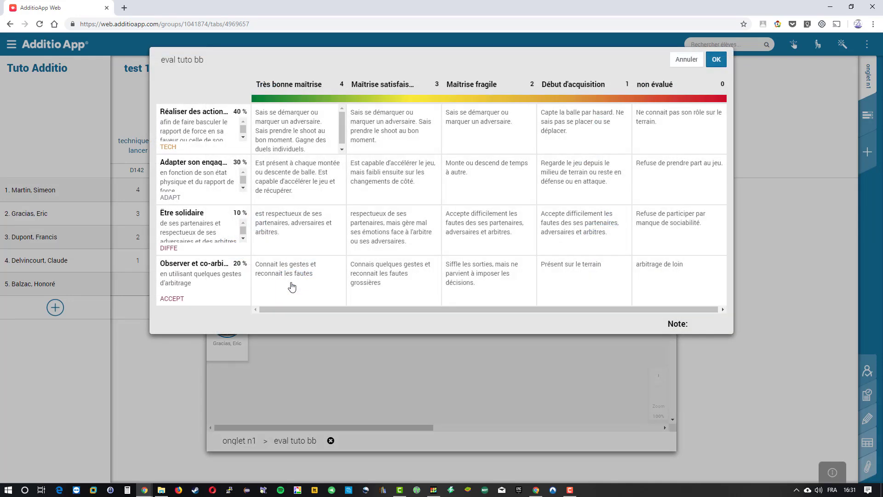
Grade the third student "Très bonne maîtrise", "non évalué", "non évalué" and "Début d'acquisition" on criteria one to four, save, and close the seating plan
left_click(305, 123)
left_click(671, 173)
left_click(674, 237)
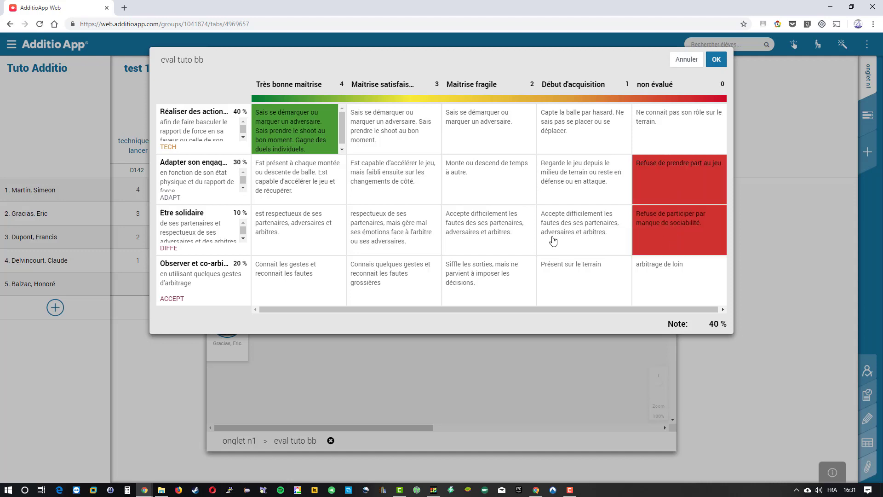
left_click(566, 269)
left_click(717, 59)
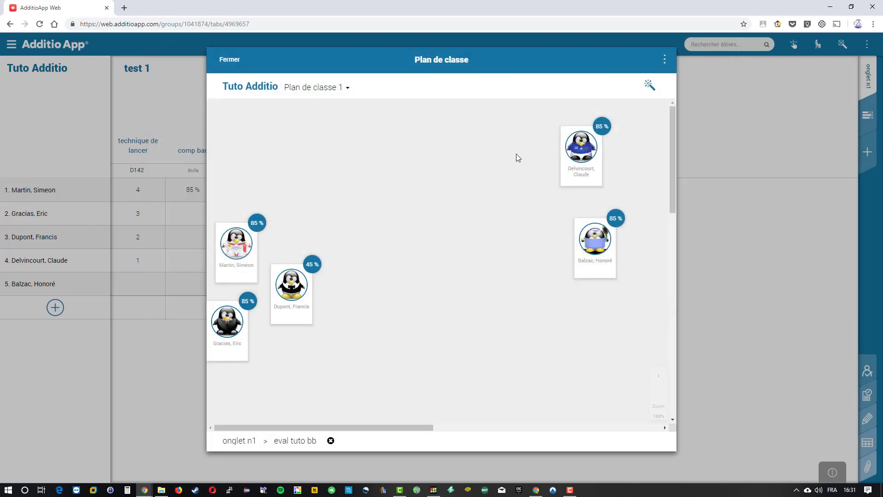
left_click(224, 61)
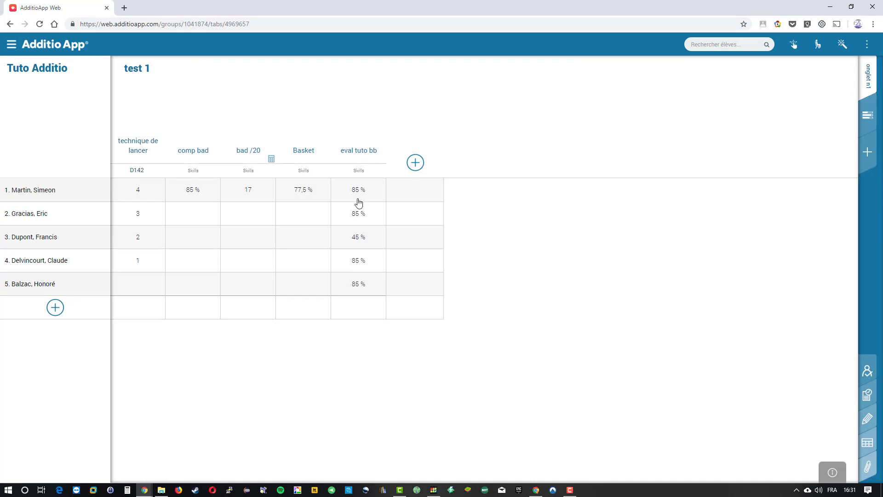
Open the group's next tab after "onglet n1"
left_click(871, 117)
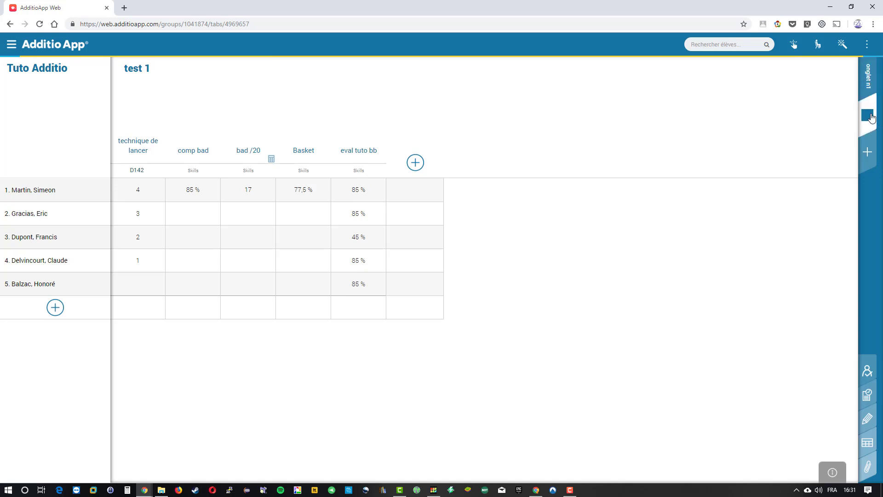